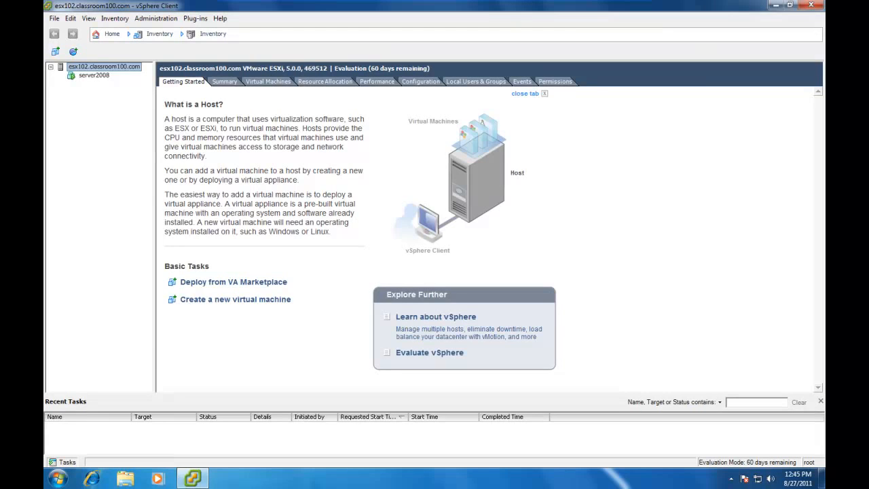
Step: Open the console of the server2008 virtual machine and send Ctrl+Alt+Del to the guest
{"action": "left_click", "coordinate": [90, 78]}
{"action": "right_click", "coordinate": [91, 78]}
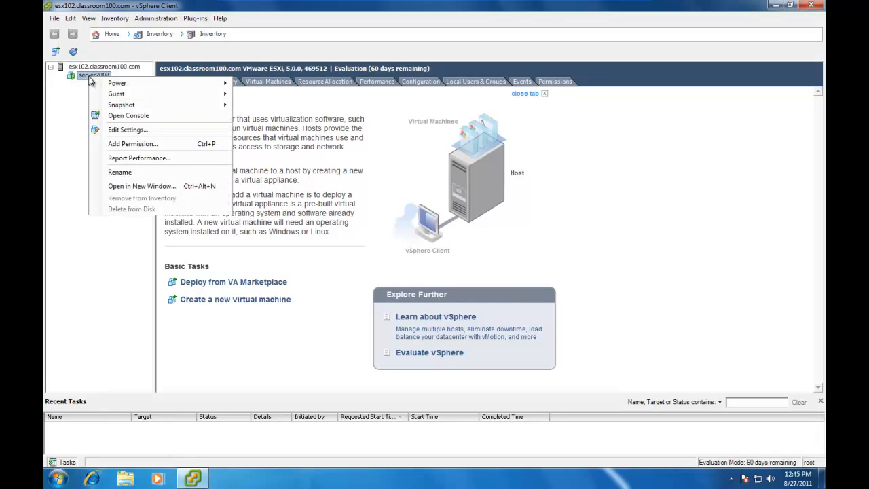
{"action": "left_click", "coordinate": [125, 116]}
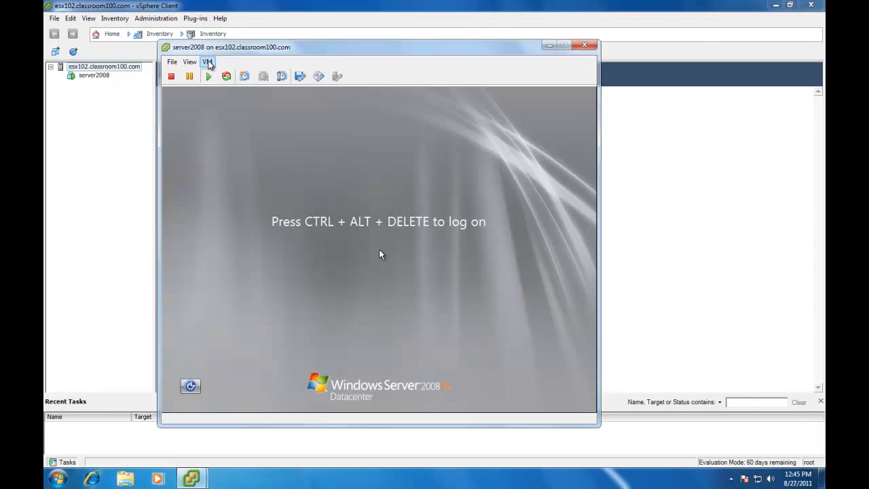
{"action": "left_click", "coordinate": [207, 62]}
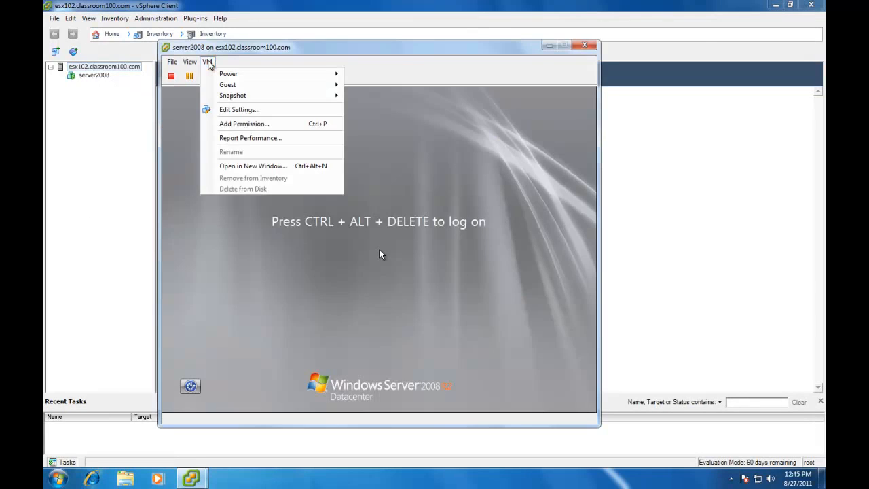
{"action": "mouse_move", "coordinate": [222, 87]}
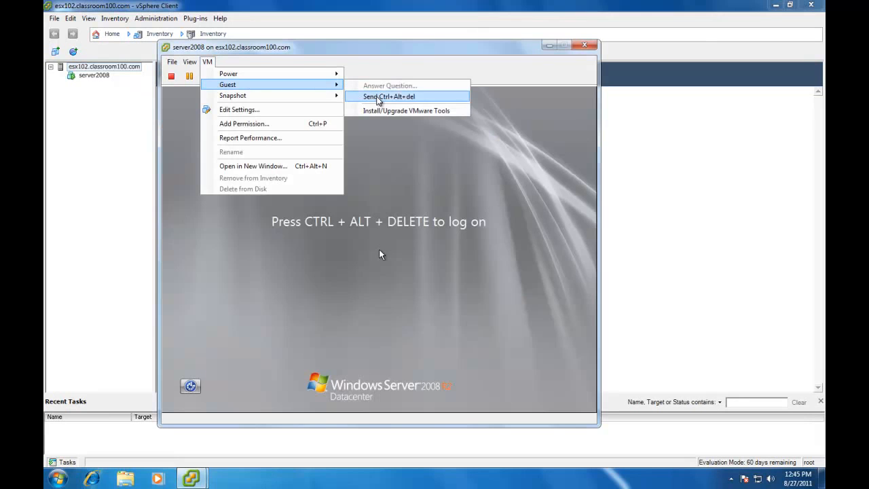
{"action": "left_click", "coordinate": [377, 97]}
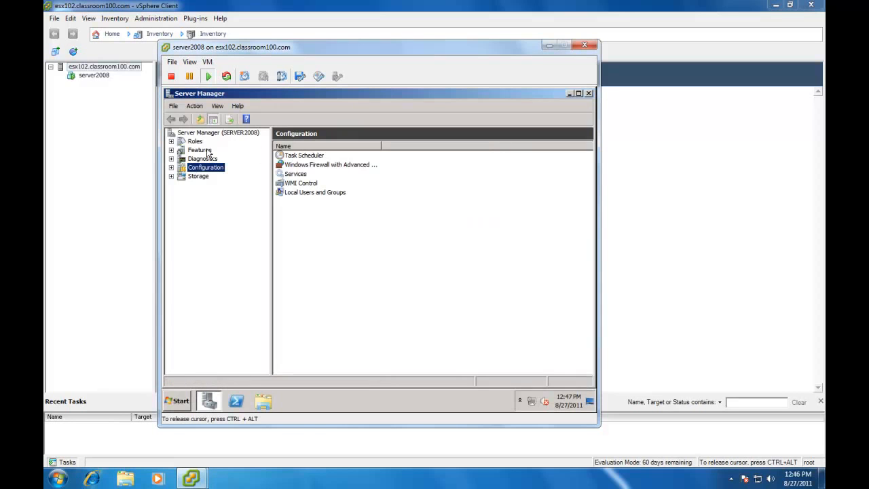
Step: Examine the server's installed features and the Add Features wizard list without installing anything
{"action": "left_click", "coordinate": [172, 150]}
{"action": "left_click", "coordinate": [202, 154]}
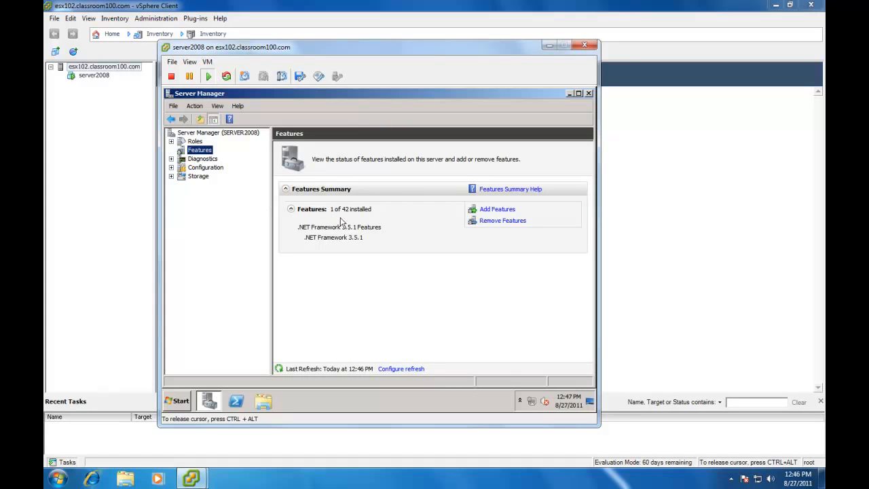
{"action": "left_click", "coordinate": [492, 211]}
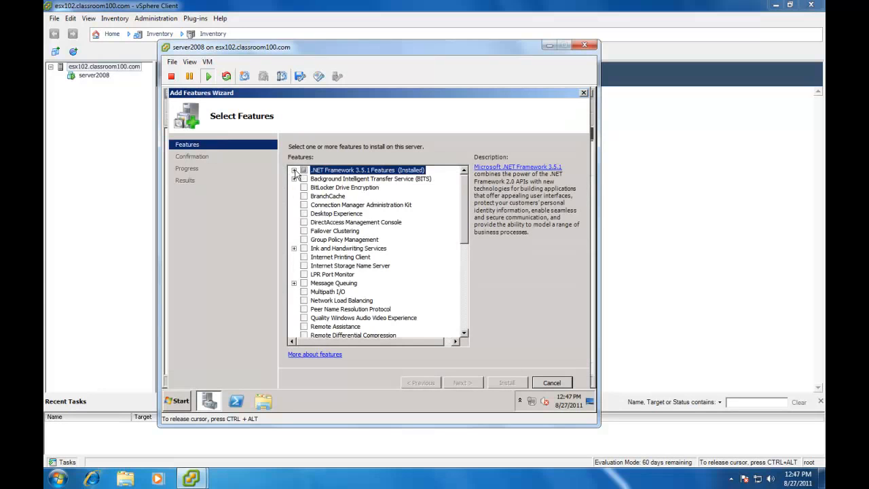
{"action": "left_click", "coordinate": [294, 171]}
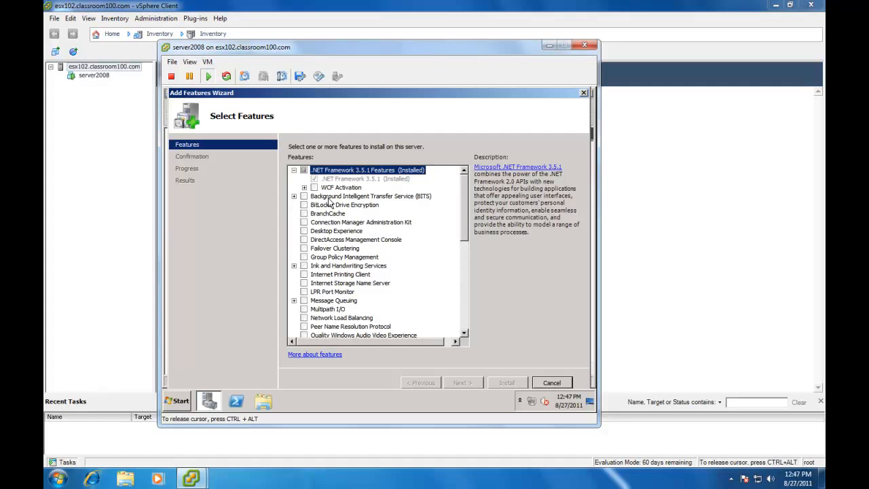
{"action": "left_click", "coordinate": [548, 384]}
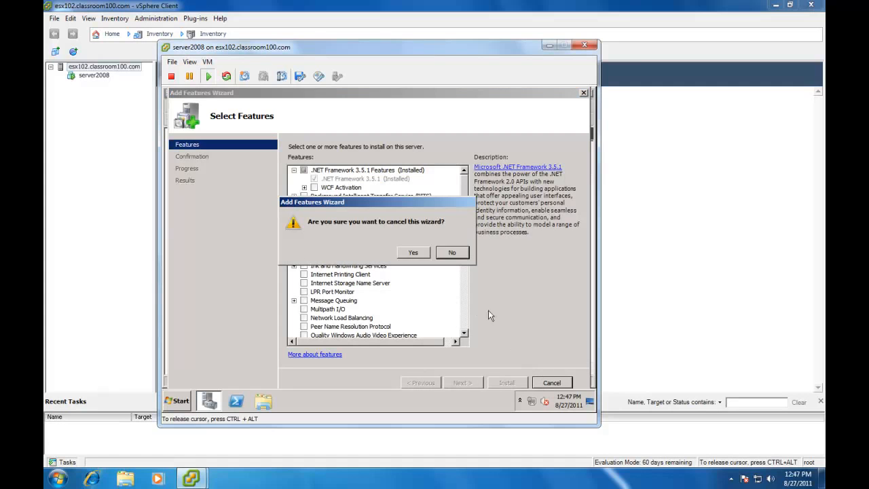
{"action": "left_click", "coordinate": [415, 253]}
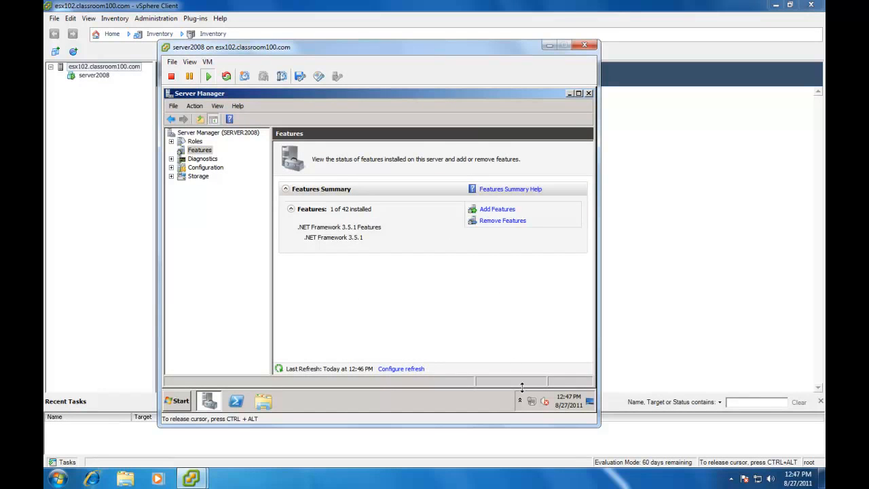
Step: Open the Internet Protocol Version 4 (TCP/IPv4) properties of the Local Area Connection
{"action": "left_click", "coordinate": [531, 401]}
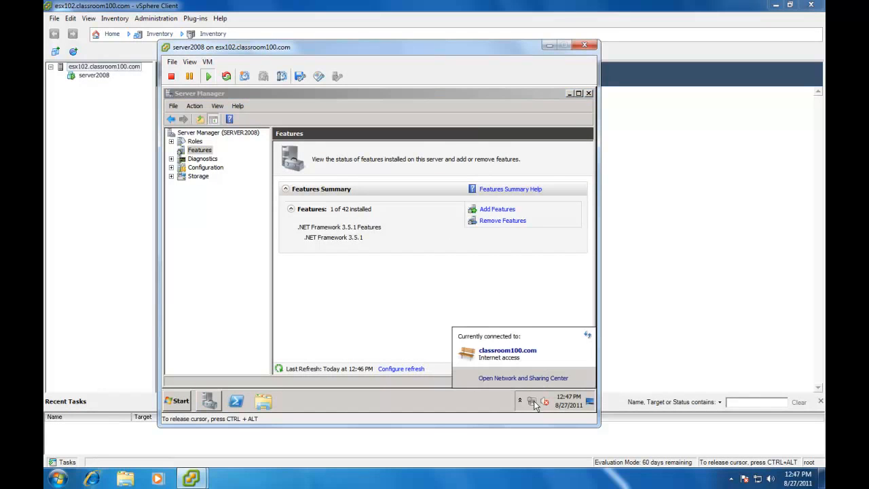
{"action": "left_click", "coordinate": [506, 379]}
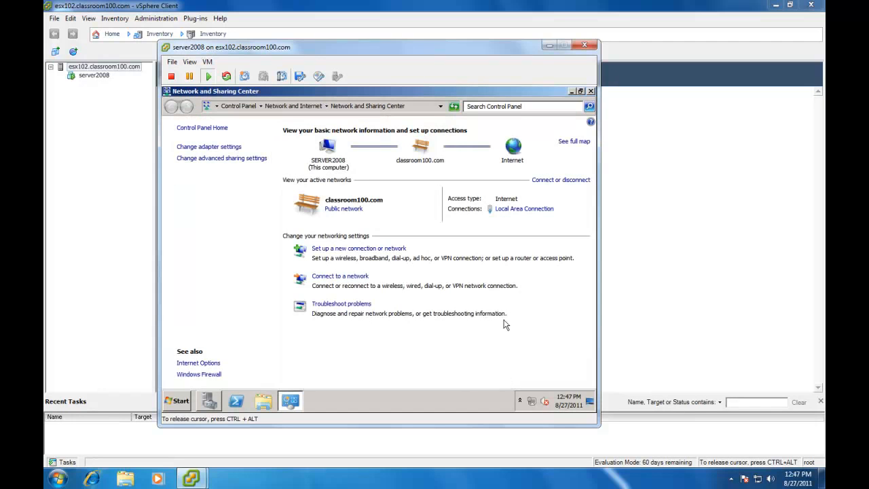
{"action": "left_click", "coordinate": [519, 212]}
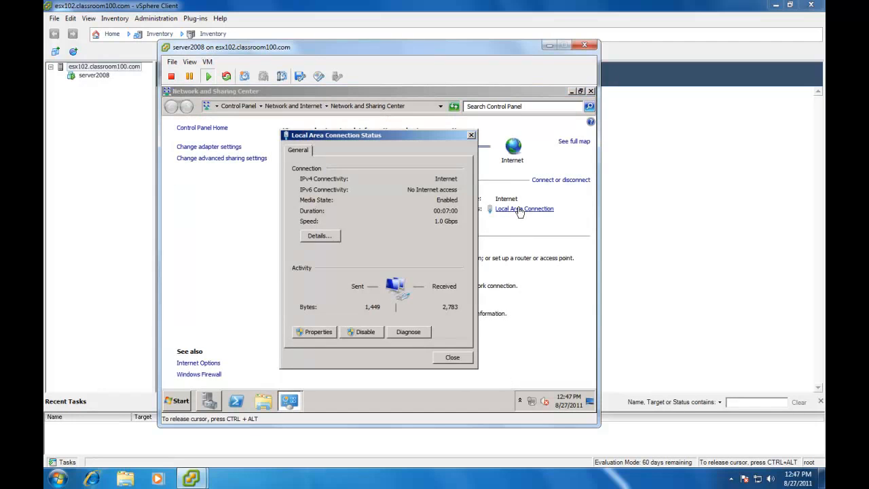
{"action": "left_click", "coordinate": [318, 331]}
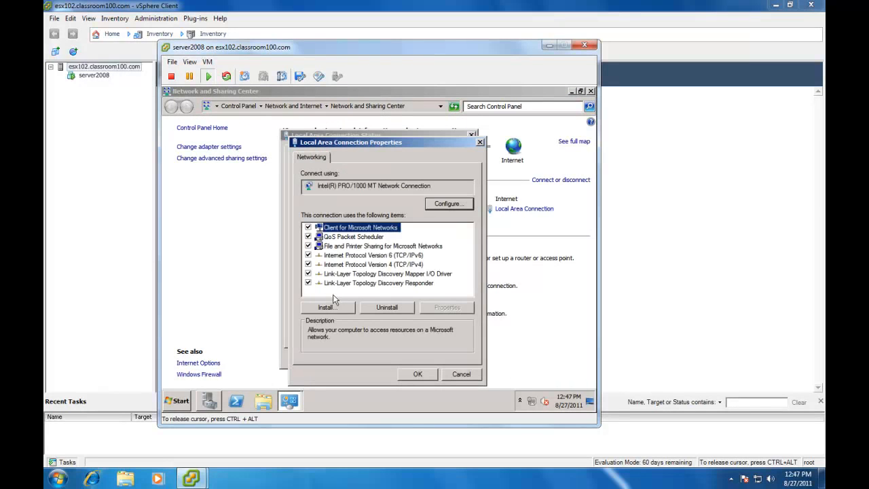
{"action": "left_click", "coordinate": [347, 264]}
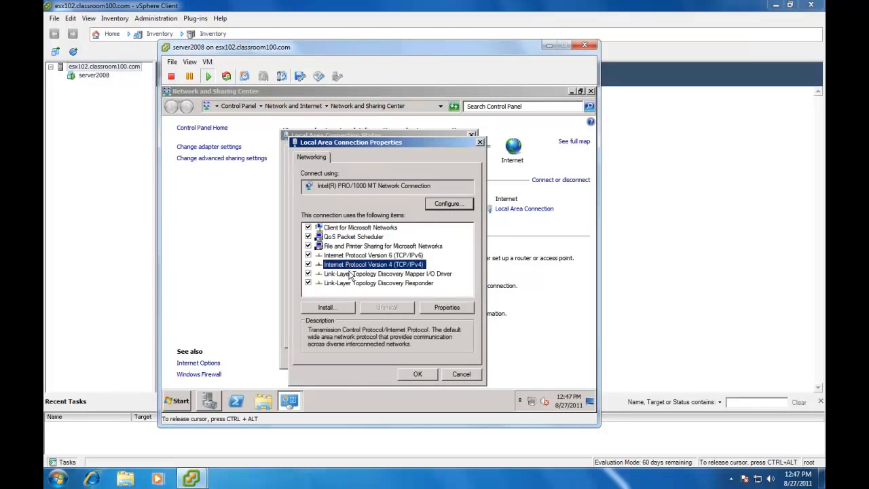
{"action": "left_click", "coordinate": [439, 309]}
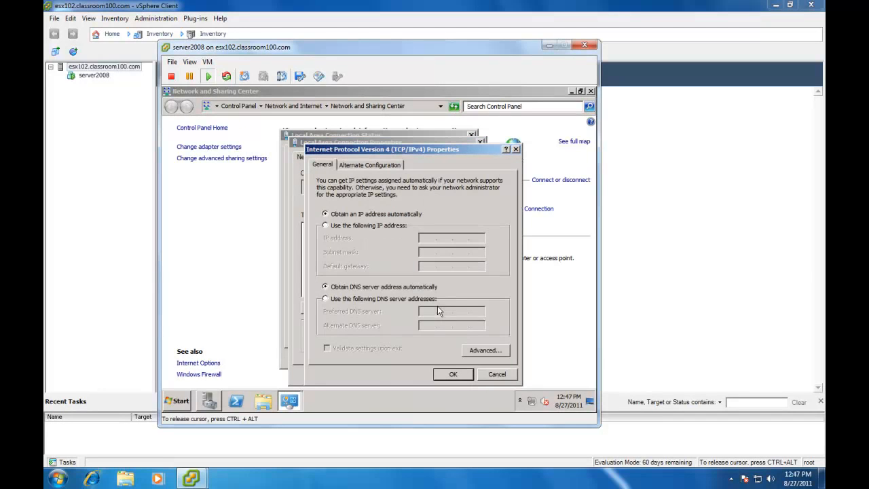
Step: Assign static IP address 192.168.100.142, subnet mask 255.255.254.0 and default gateway 192.168.100.1
{"action": "left_click", "coordinate": [325, 225]}
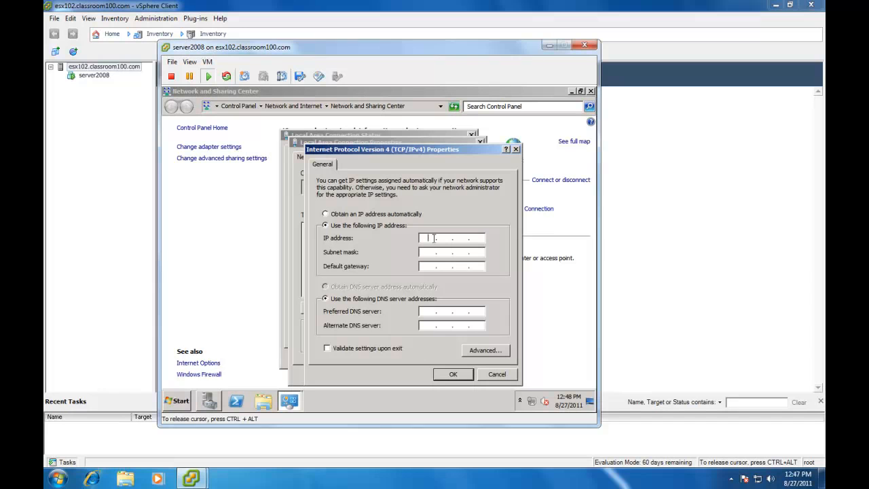
{"action": "left_click", "coordinate": [428, 237]}
{"action": "type", "text": "192 . 168 . 100 . 142"}
{"action": "key", "text": "Tab"}
{"action": "key", "text": "Right"}
{"action": "key", "text": "Right"}
{"action": "key", "text": "BackSpace"}
{"action": "type", "text": "40192168100"}
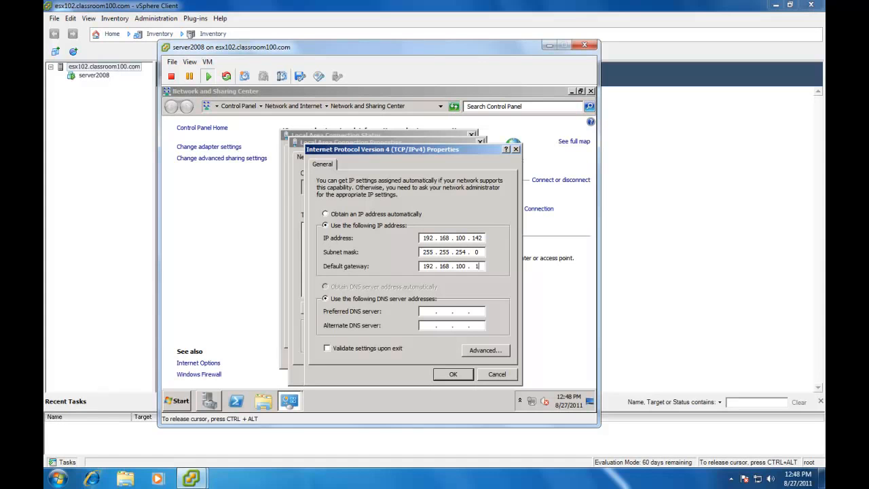
Step: Set the preferred DNS server to 192.168.100.10 and apply the connection settings
{"action": "key", "text": "Tab"}
{"action": "key", "text": "Tab"}
{"action": "type", "text": "192 . 168 . 100 . 10"}
{"action": "left_click", "coordinate": [453, 374]}
{"action": "left_click", "coordinate": [419, 373]}
{"action": "left_click", "coordinate": [451, 360]}
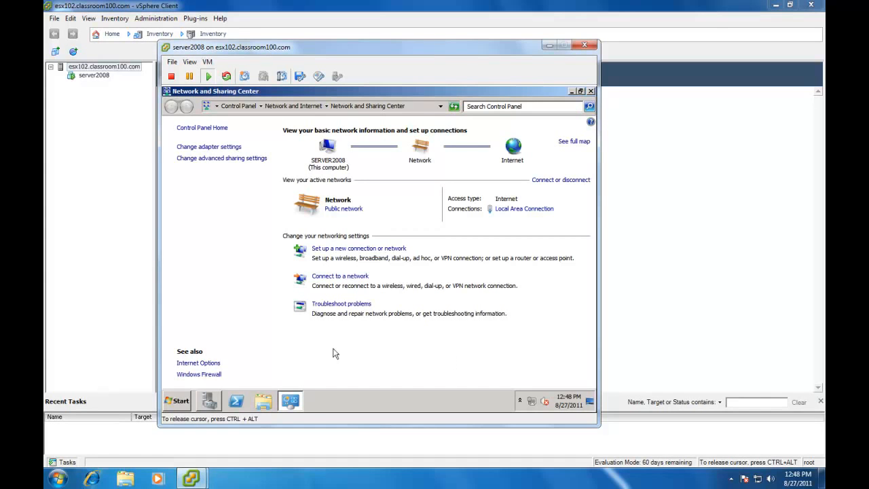
Step: Open the computer name and domain change settings from the Computer properties
{"action": "left_click", "coordinate": [182, 402]}
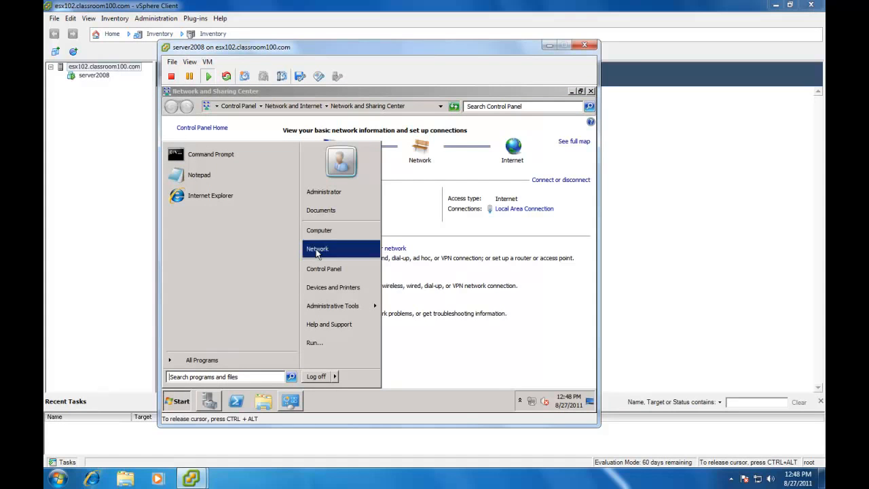
{"action": "right_click", "coordinate": [322, 232]}
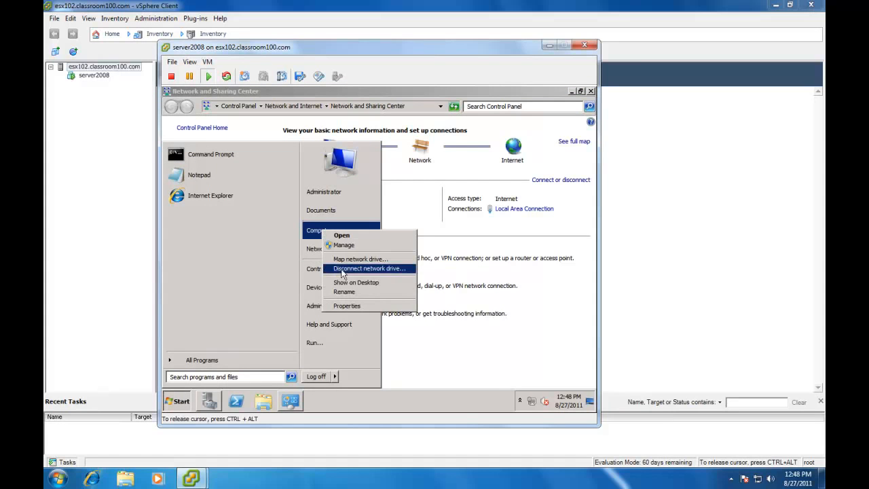
{"action": "left_click", "coordinate": [346, 306]}
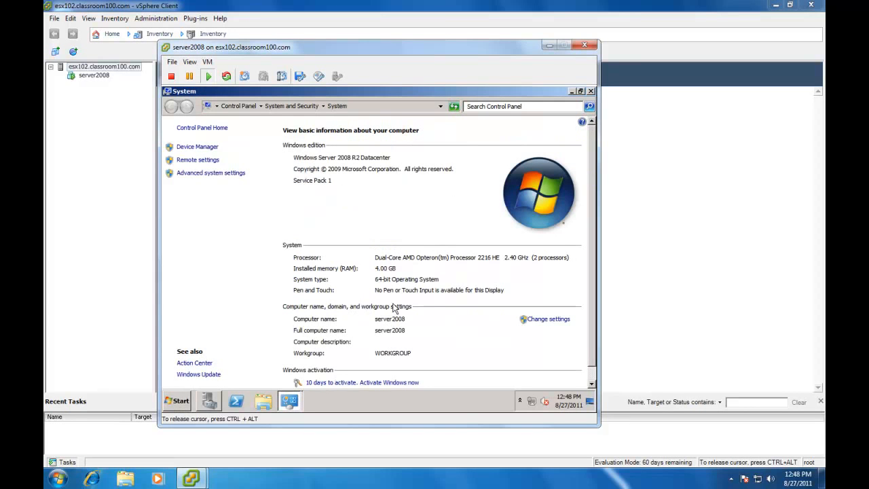
{"action": "left_click", "coordinate": [532, 319]}
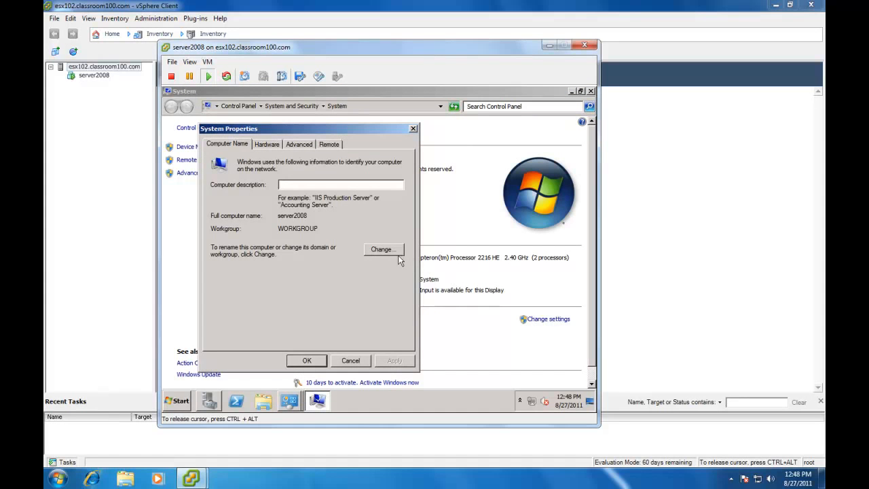
{"action": "left_click", "coordinate": [393, 252]}
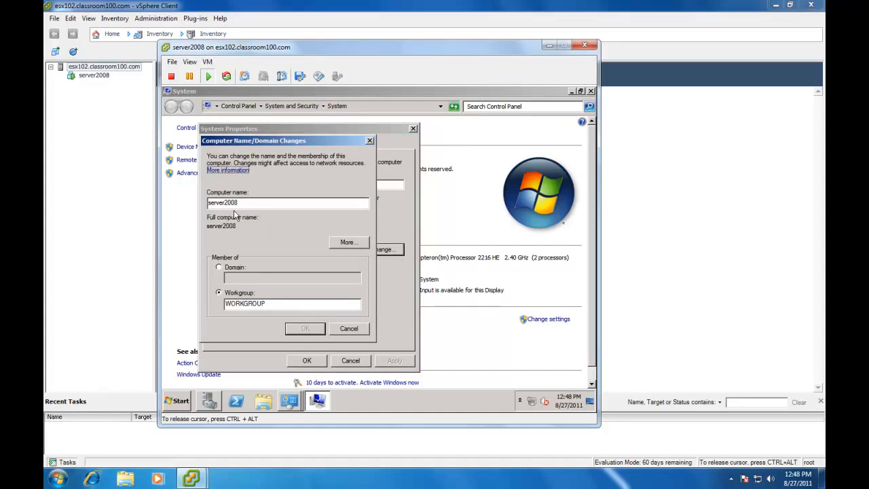
Step: Make the computer a member of the classroom100.com domain
{"action": "left_click", "coordinate": [228, 267]}
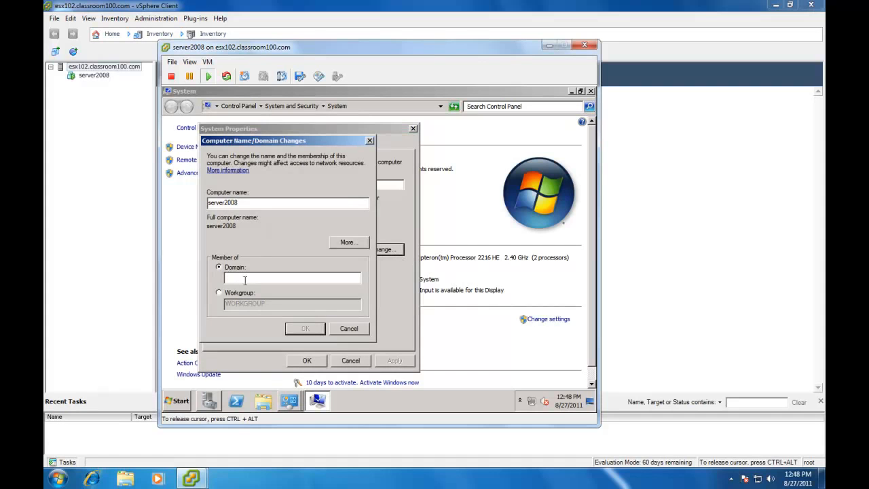
{"action": "type", "text": "classroom100.com"}
{"action": "left_click", "coordinate": [306, 329]}
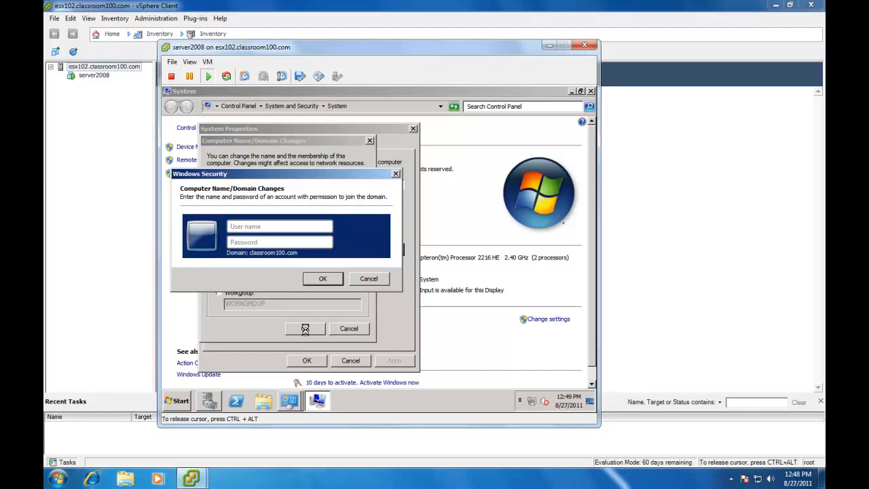
Step: Enter the administrator account name and password authorized to join the domain
{"action": "type", "text": "administratorvmware123"}
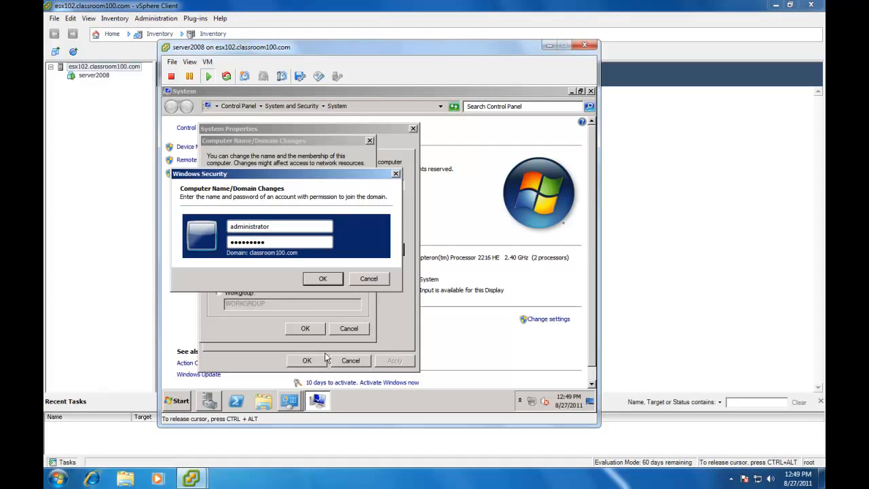
{"action": "left_click", "coordinate": [330, 279]}
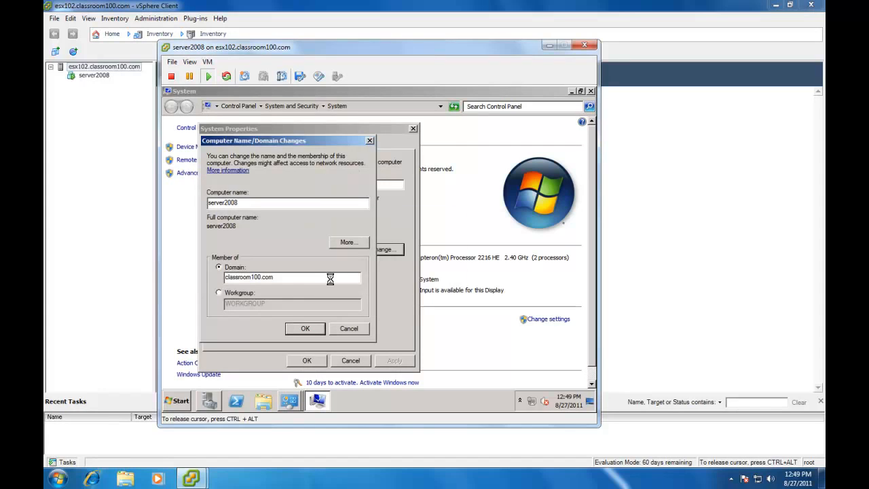
Step: Acknowledge the restart notice, close System Properties and restart the server now
{"action": "left_click", "coordinate": [438, 277]}
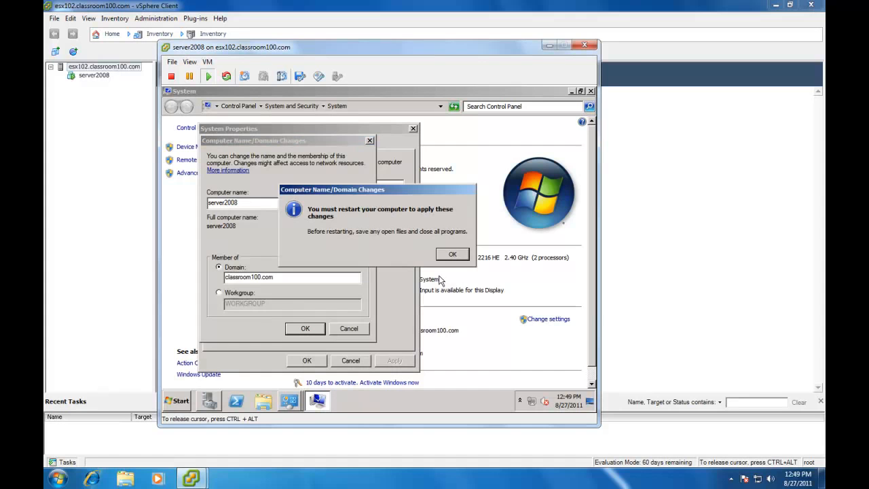
{"action": "left_click", "coordinate": [452, 255]}
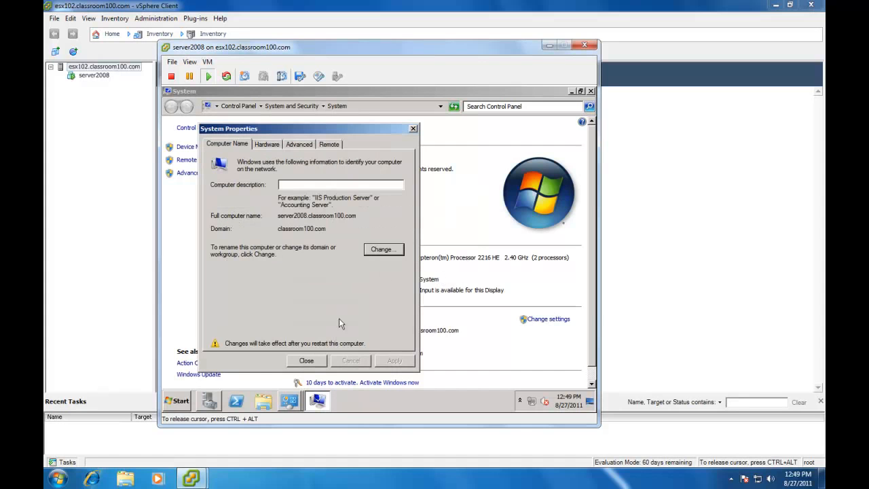
{"action": "left_click", "coordinate": [311, 361]}
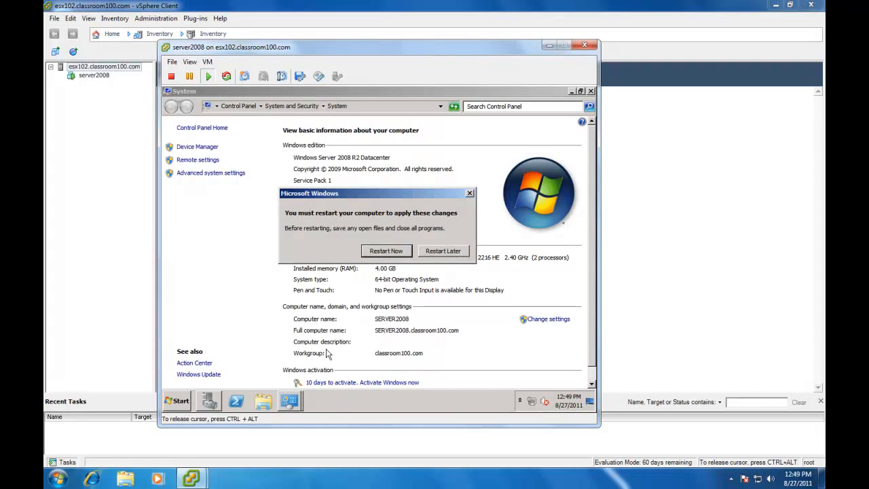
{"action": "left_click", "coordinate": [375, 253]}
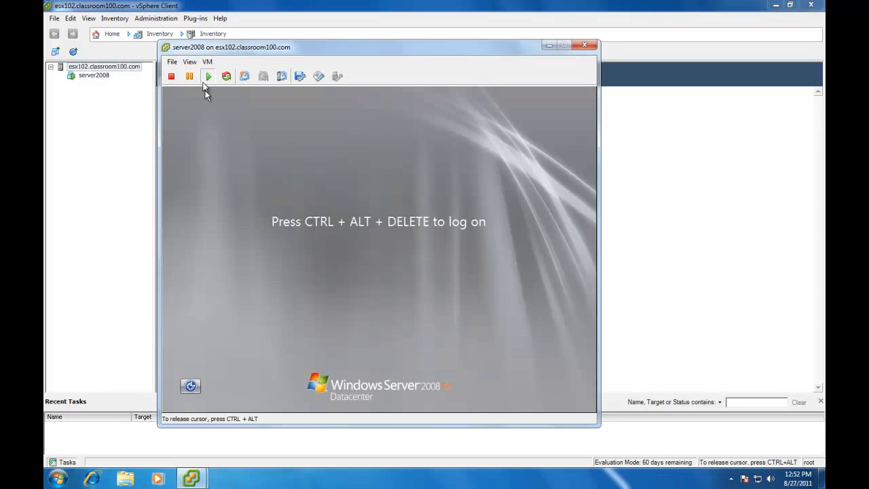
Step: Send Ctrl+Alt+Del to the restarted guest and switch to another user at the logon screen
{"action": "left_click", "coordinate": [207, 62]}
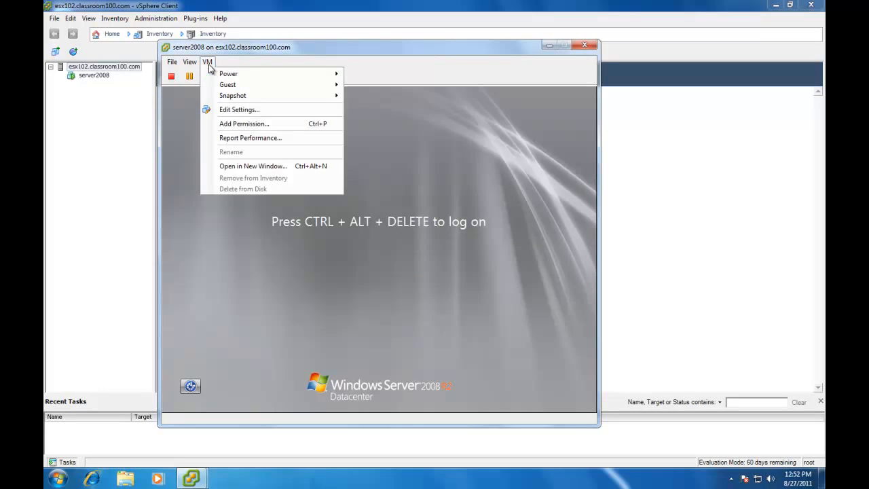
{"action": "mouse_move", "coordinate": [227, 86]}
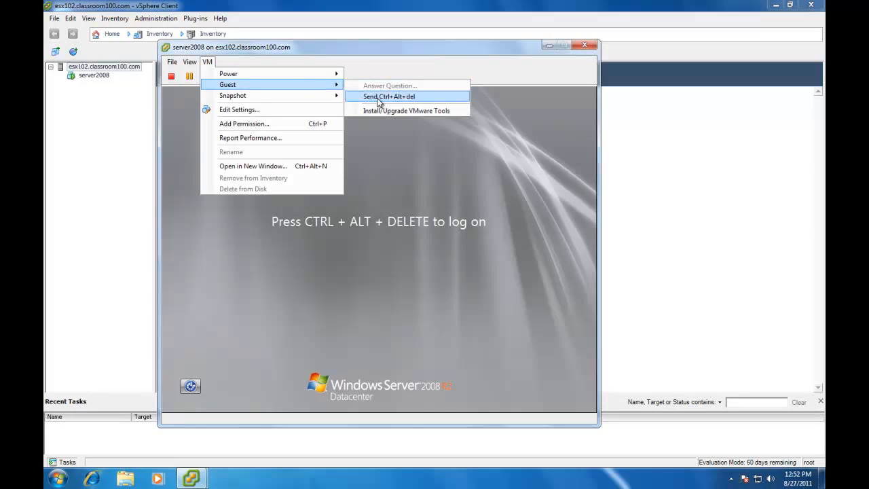
{"action": "left_click", "coordinate": [378, 102]}
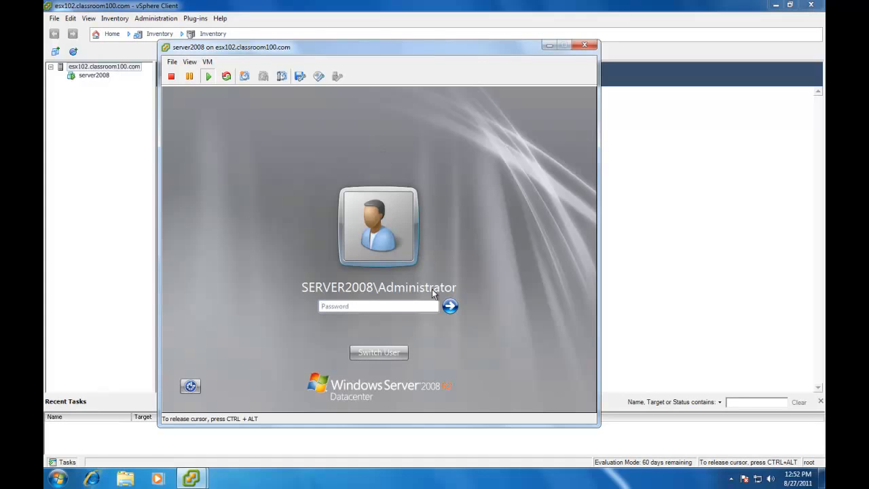
{"action": "left_click", "coordinate": [376, 352]}
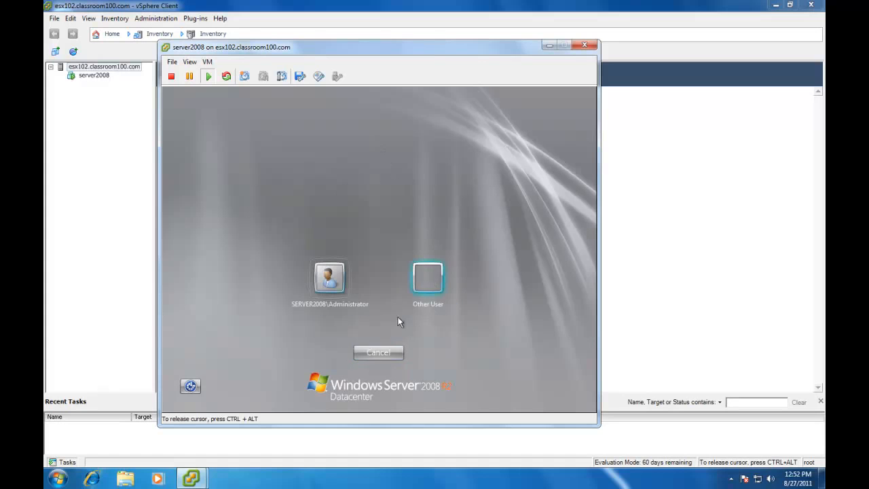
Step: Log on to the guest as classroom100\administrator, entering the account password
{"action": "left_click", "coordinate": [429, 279]}
{"action": "type", "text": "classroom100"}
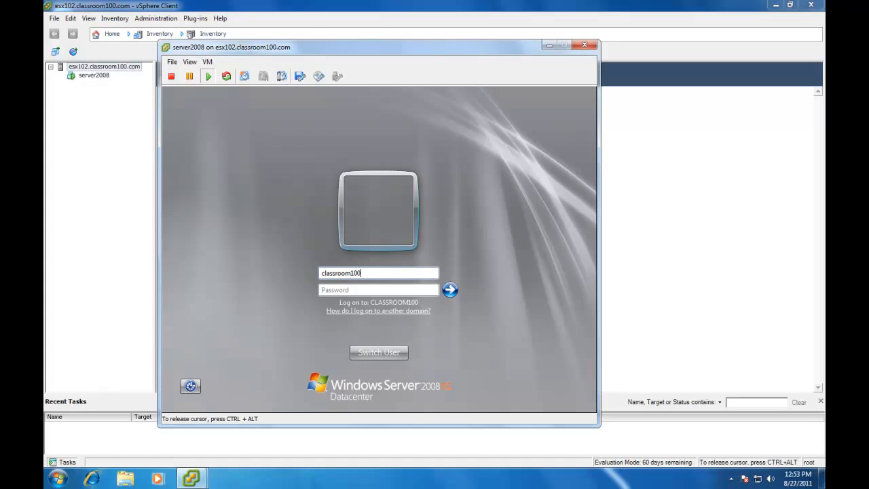
{"action": "type", "text": "\\admin"}
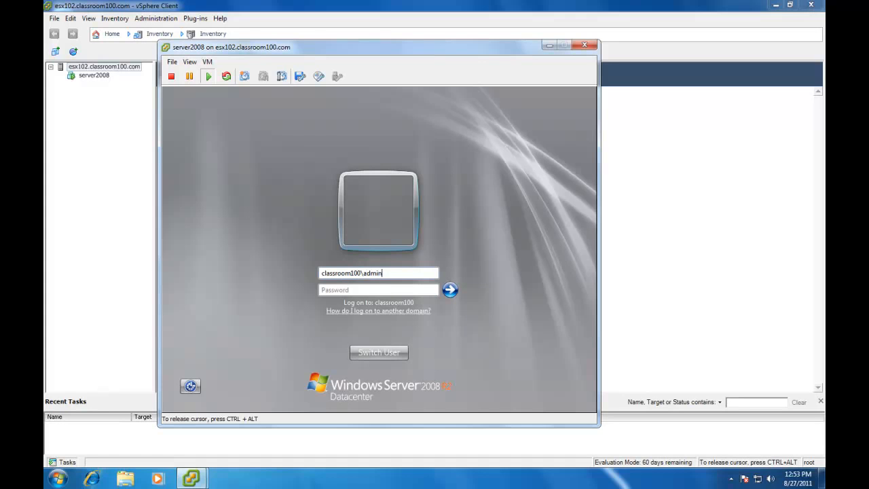
{"action": "type", "text": "istrator"}
{"action": "left_click", "coordinate": [398, 289]}
{"action": "type", "text": "P@ssw0rd1"}
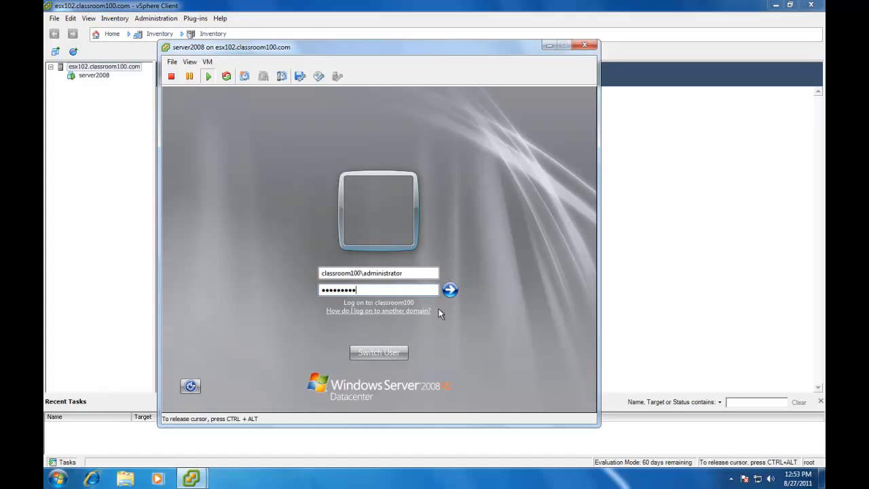
{"action": "left_click", "coordinate": [450, 290]}
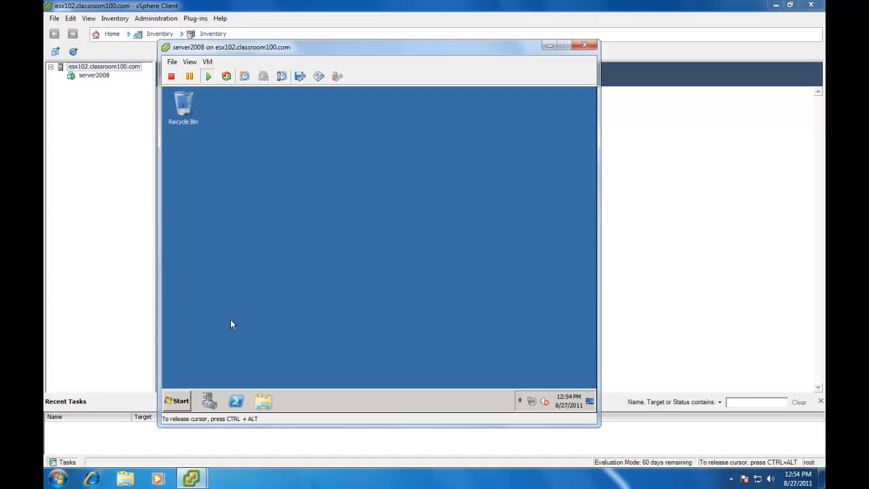
Step: Open a Command Prompt and run ipconfig to view the server's IP configuration
{"action": "left_click", "coordinate": [176, 400]}
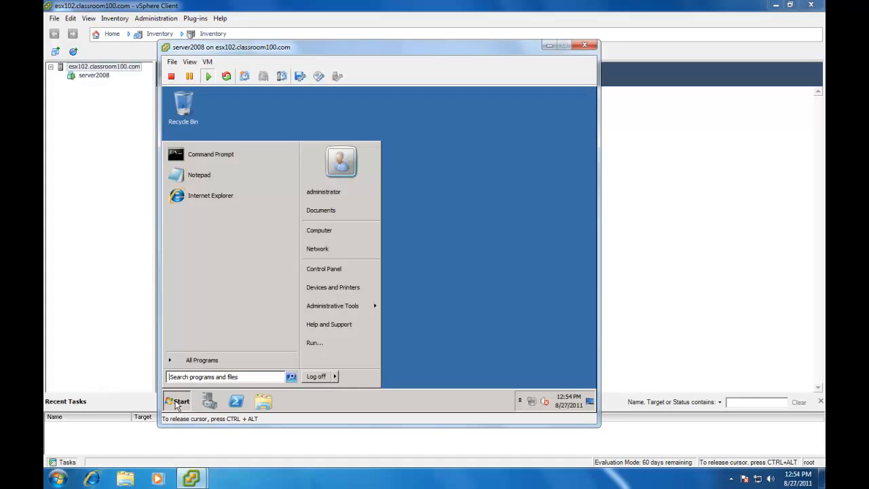
{"action": "left_click", "coordinate": [213, 155]}
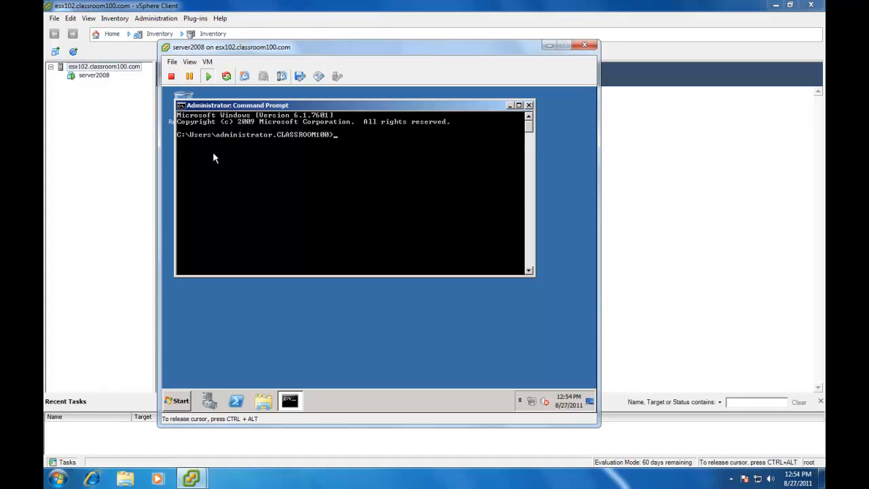
{"action": "type", "text": "ipconfig"}
{"action": "key", "text": "Return"}
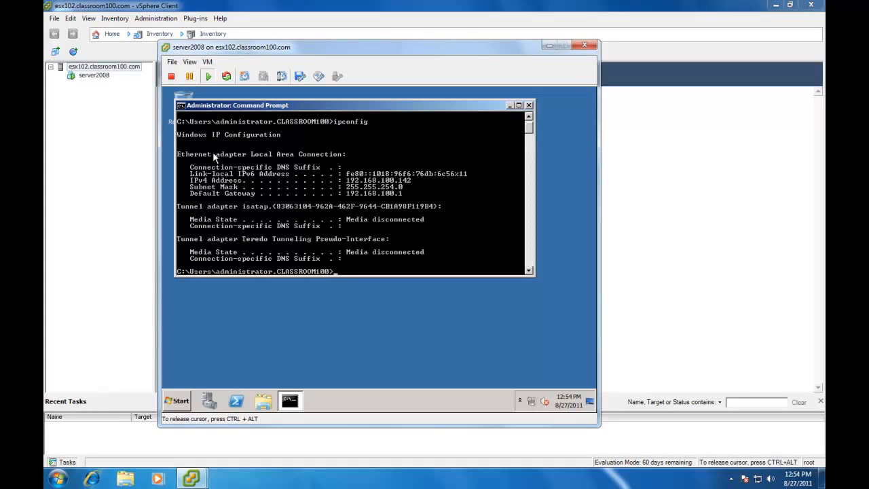
Step: Run nslookup 192.168.100.142 to check the server's DNS record
{"action": "type", "text": "nslookup 192.168.100.142"}
{"action": "key", "text": "Return"}
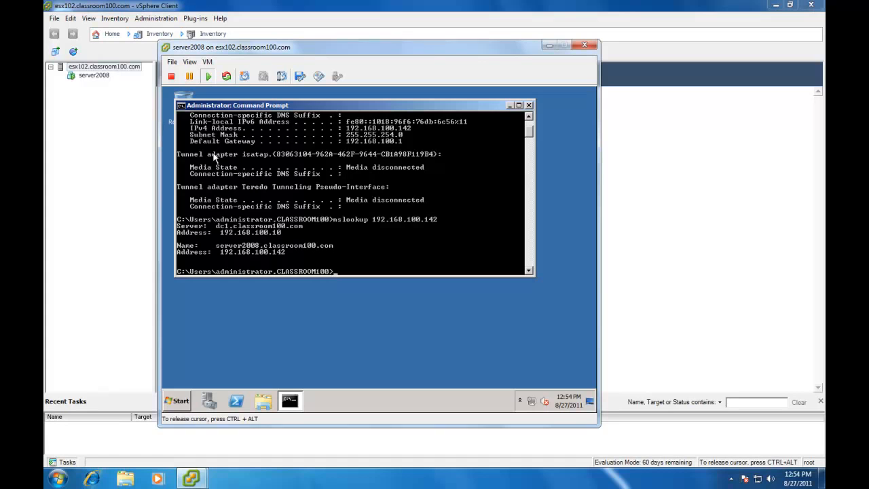
Step: Ping server2008 by name, then close the Command Prompt
{"action": "type", "text": "ping server2008"}
{"action": "key", "text": "Return"}
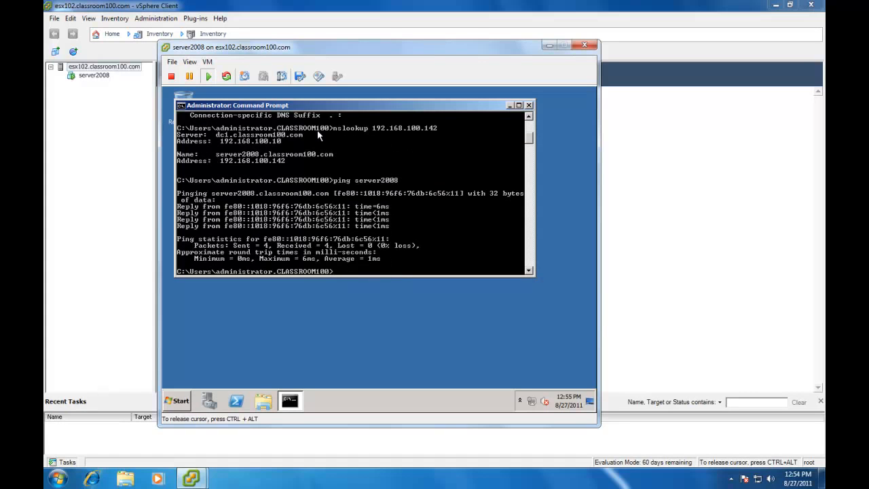
{"action": "left_click", "coordinate": [530, 106]}
Step: Open the network folder \\share\files\vsphere 5 from the Start search box and maximize its window
{"action": "key", "text": "super"}
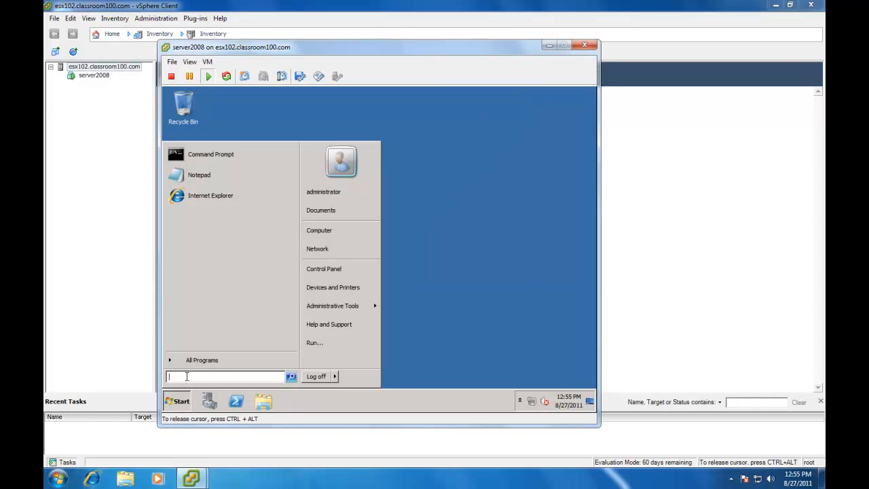
{"action": "type", "text": "\\"}
{"action": "type", "text": "s"}
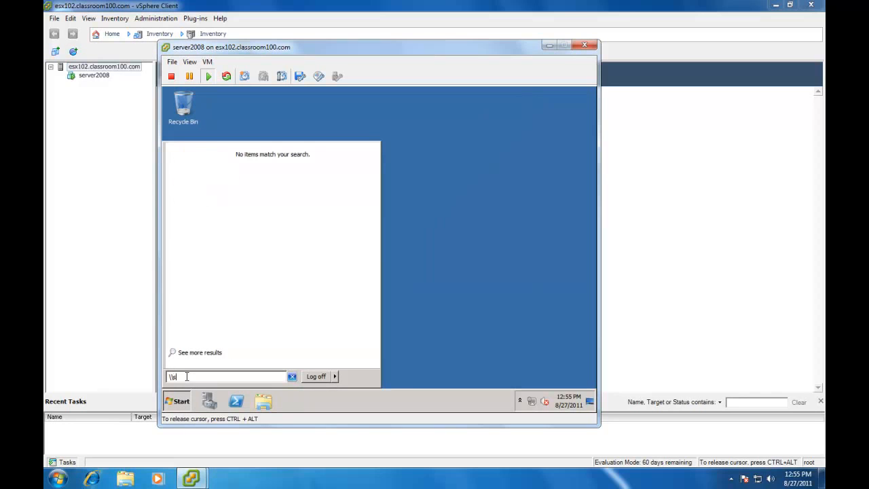
{"action": "type", "text": "hare\\files\\"}
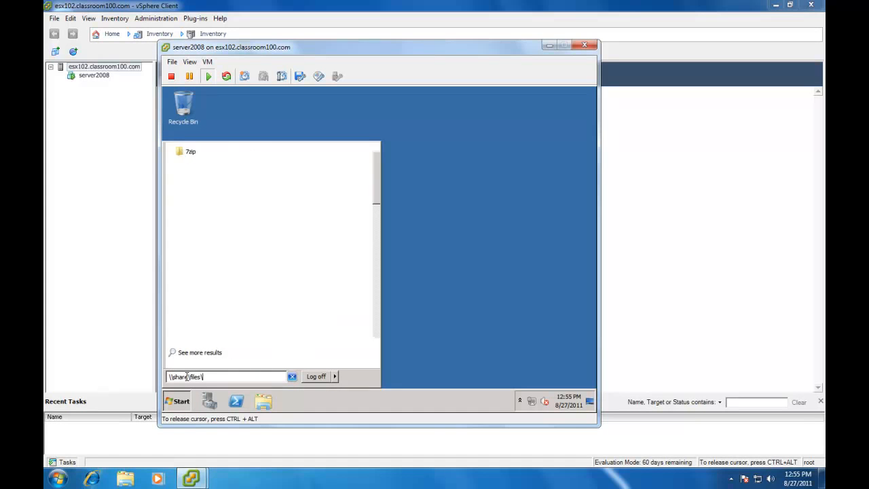
{"action": "type", "text": "vsphere5"}
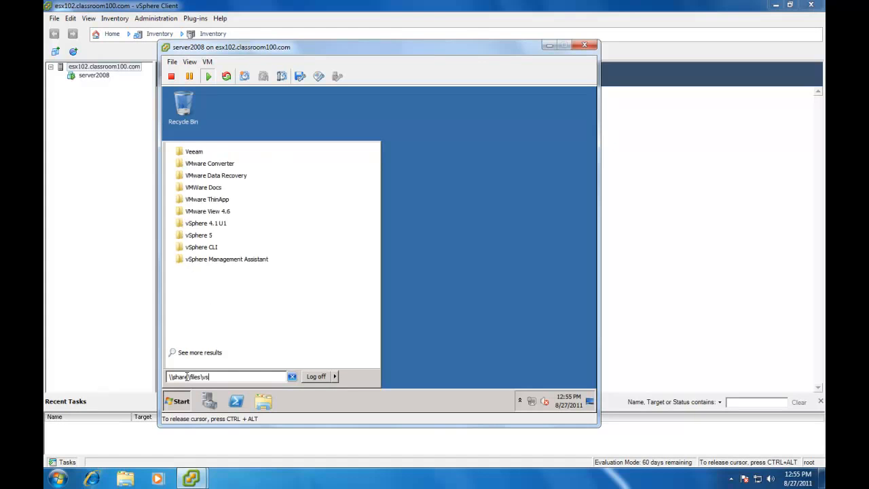
{"action": "key", "text": "BackSpace"}
{"action": "type", "text": "5"}
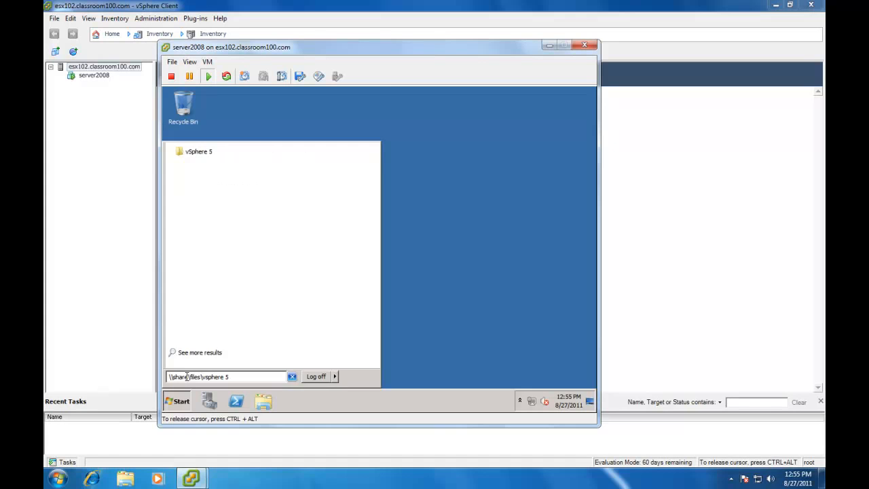
{"action": "key", "text": "Return"}
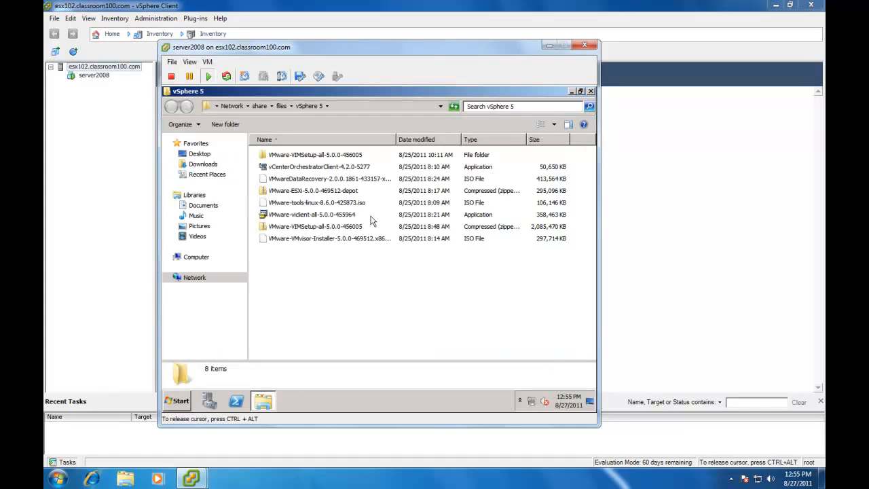
{"action": "left_click", "coordinate": [581, 91]}
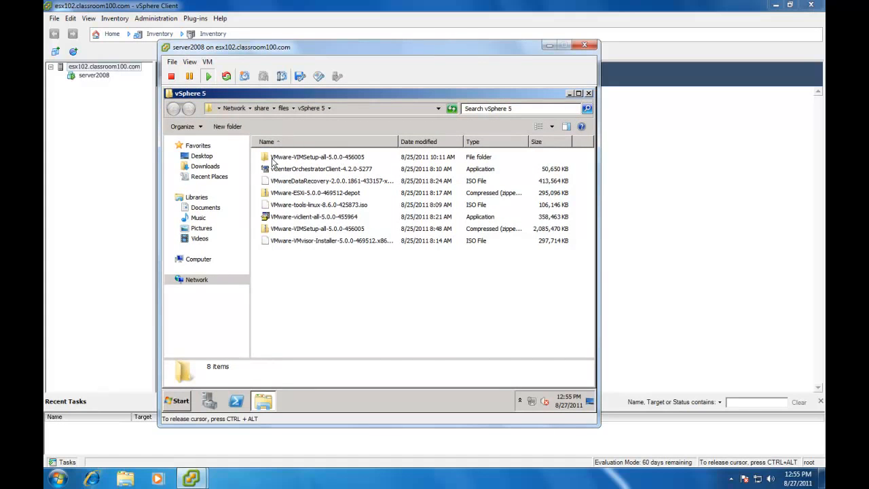
Step: Copy the VMware-VIMSetup-all-5.0.0-456005 folder from the share and paste it onto the desktop
{"action": "right_click", "coordinate": [273, 160]}
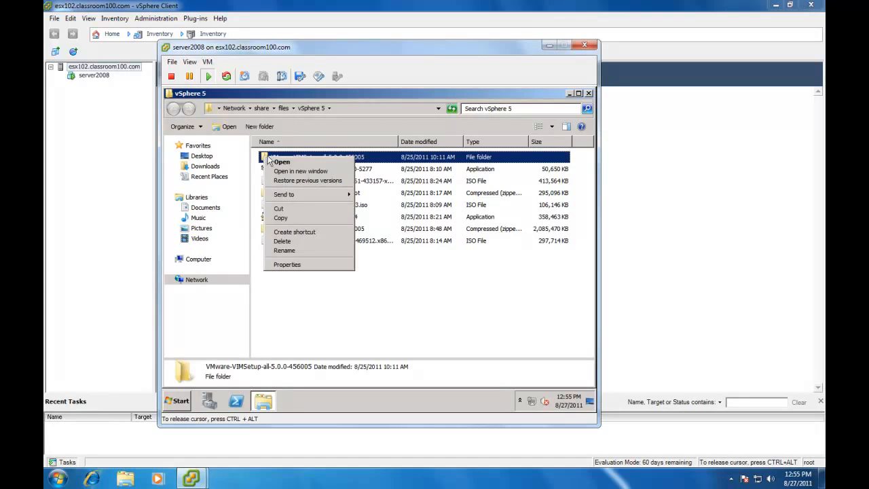
{"action": "left_click", "coordinate": [281, 218]}
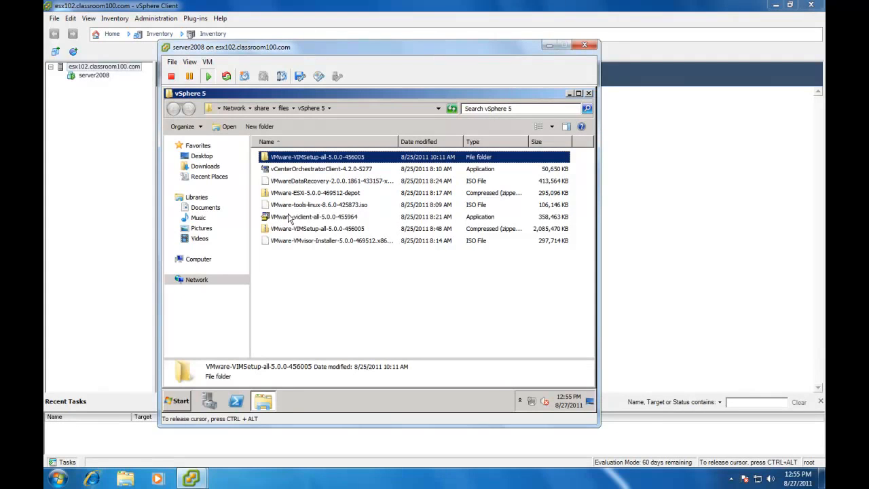
{"action": "left_click", "coordinate": [569, 95]}
{"action": "right_click", "coordinate": [395, 114]}
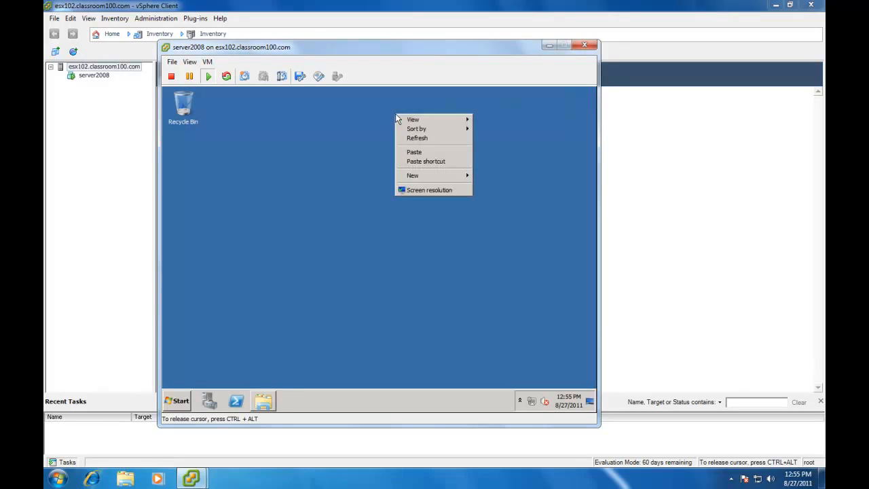
{"action": "left_click", "coordinate": [417, 155]}
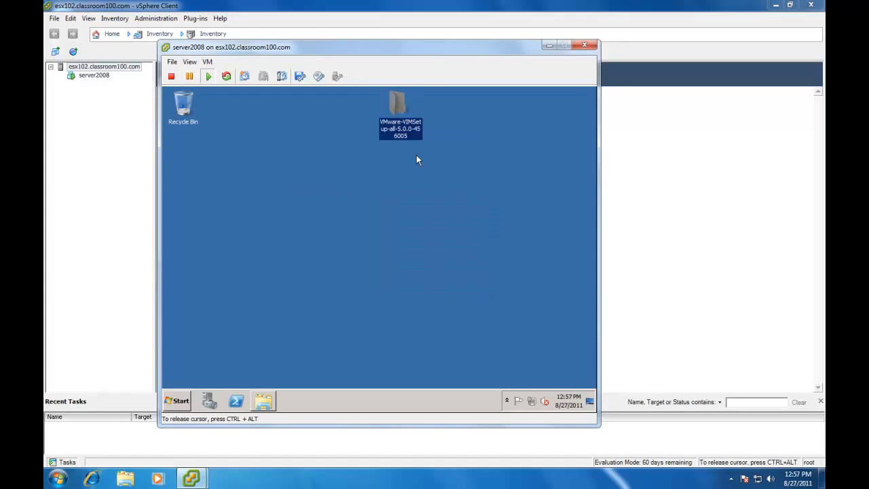
Step: Run autorun from the copied folder and start installing vCenter Server in English (United States)
{"action": "mouse_move", "coordinate": [397, 106]}
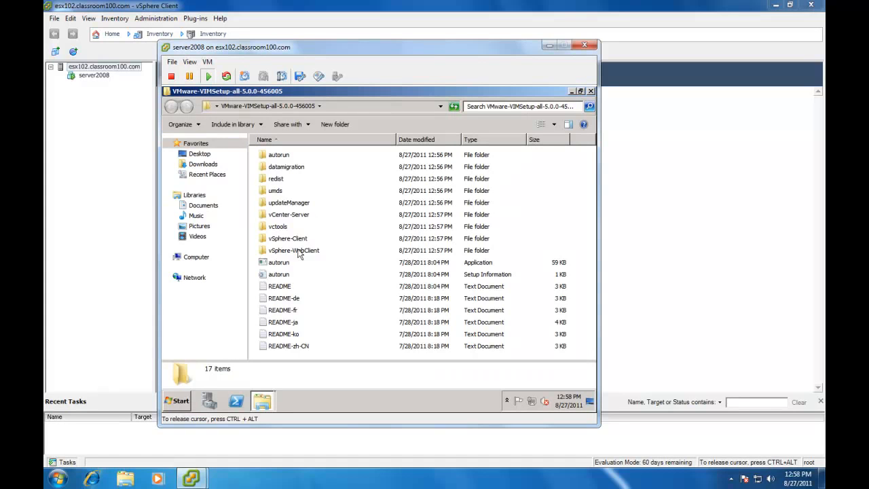
{"action": "left_click", "coordinate": [278, 265]}
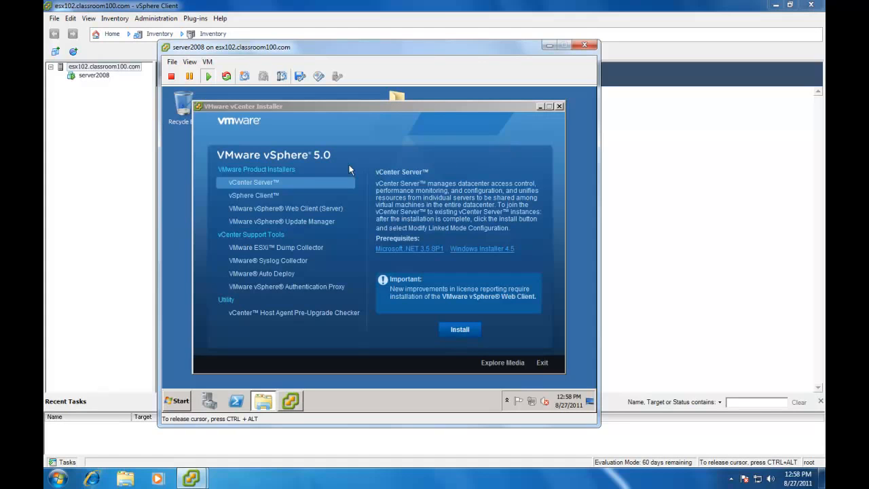
{"action": "left_click", "coordinate": [269, 182]}
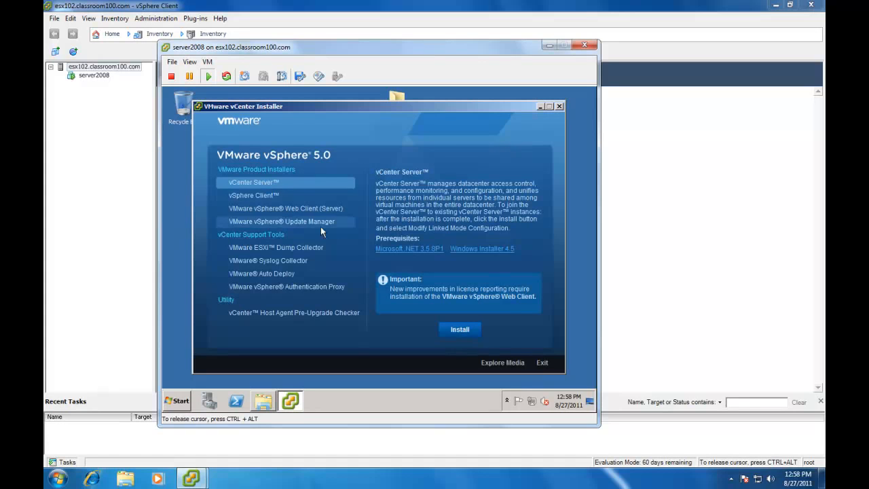
{"action": "left_click", "coordinate": [461, 330]}
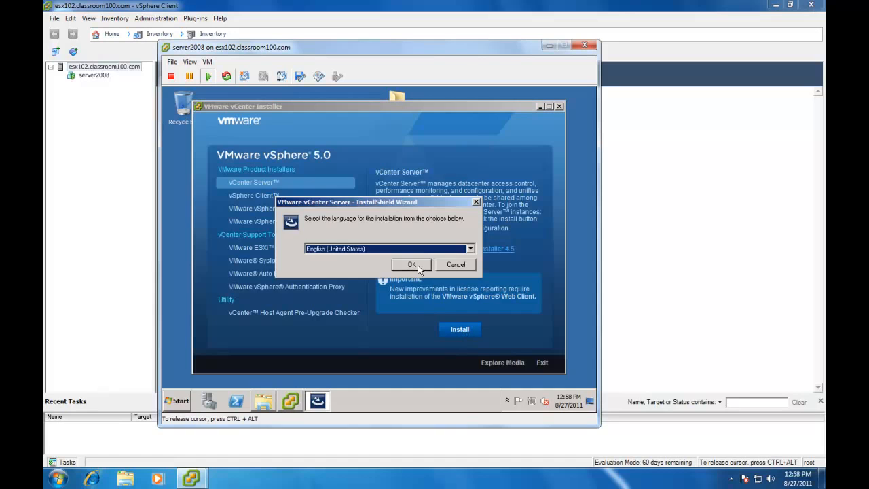
{"action": "left_click", "coordinate": [412, 265]}
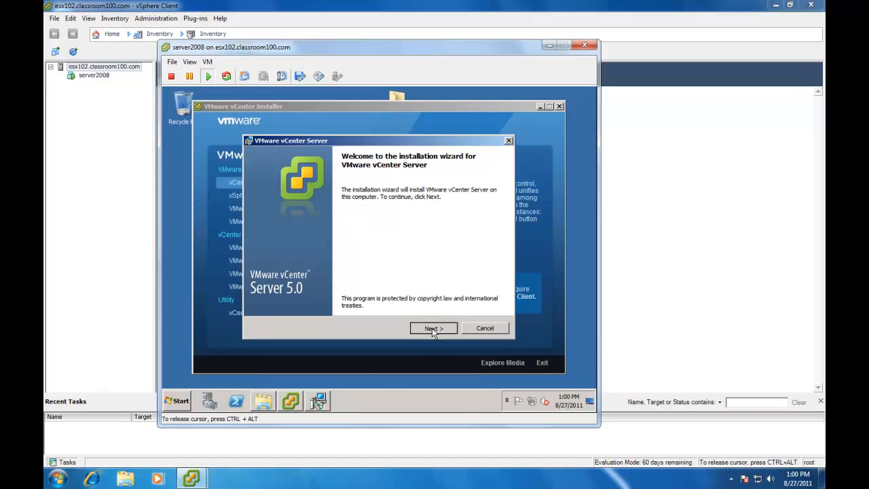
Step: Proceed past the welcome and patent pages and accept the license agreement terms
{"action": "left_click", "coordinate": [431, 328]}
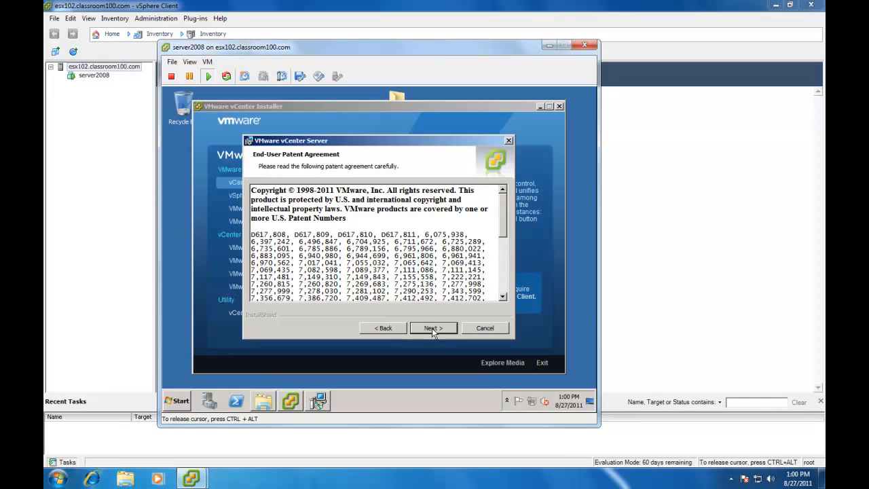
{"action": "left_click", "coordinate": [431, 328]}
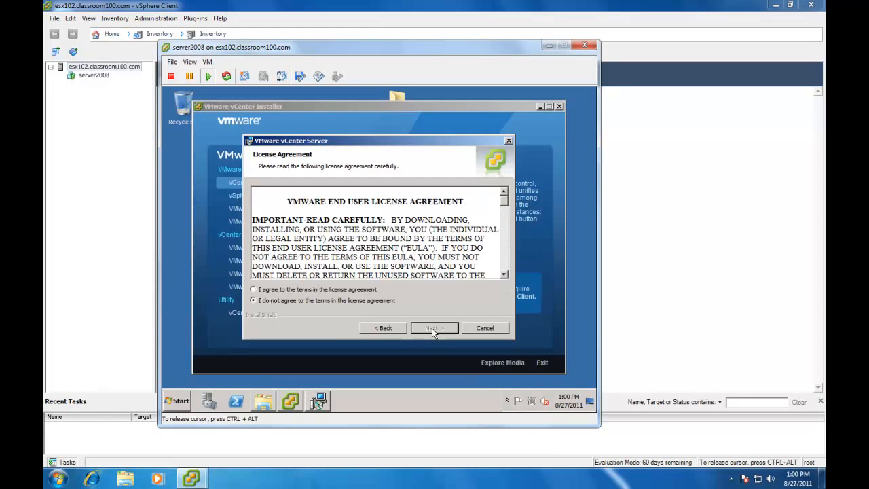
{"action": "left_click", "coordinate": [331, 290]}
{"action": "left_click", "coordinate": [426, 326]}
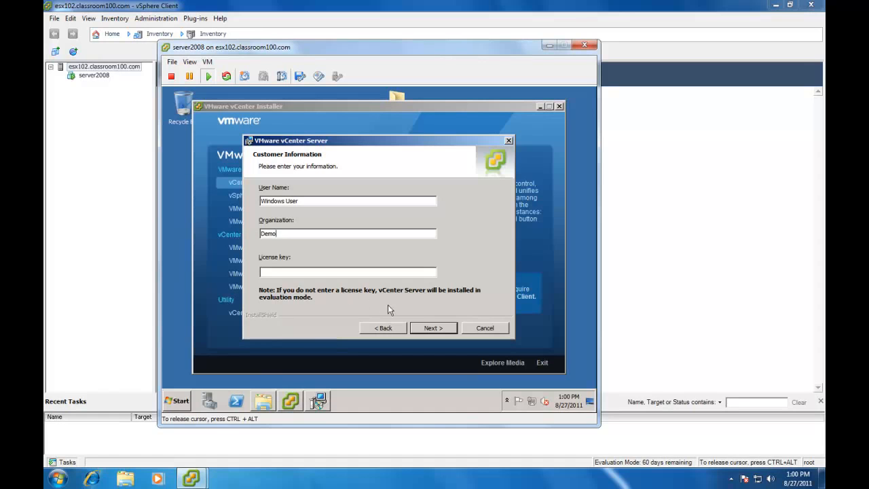
Step: Continue through customer information, database options and service account pages, keeping the default settings
{"action": "left_click", "coordinate": [427, 328]}
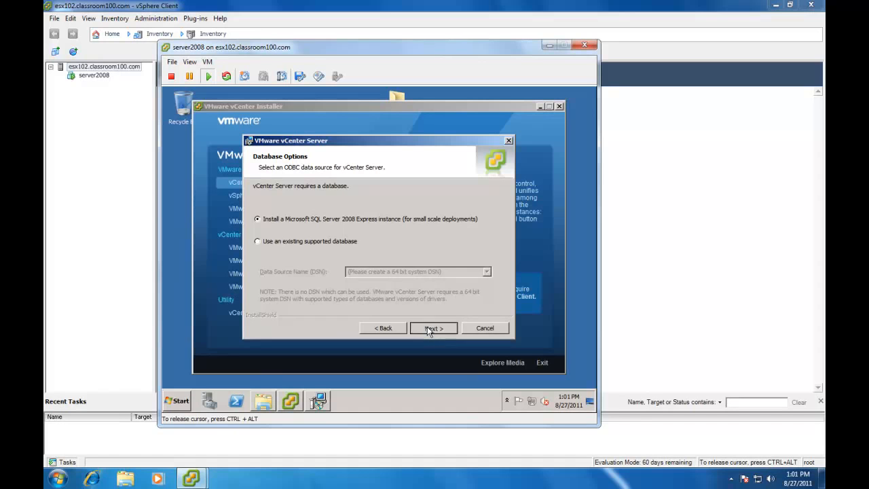
{"action": "left_click", "coordinate": [427, 327]}
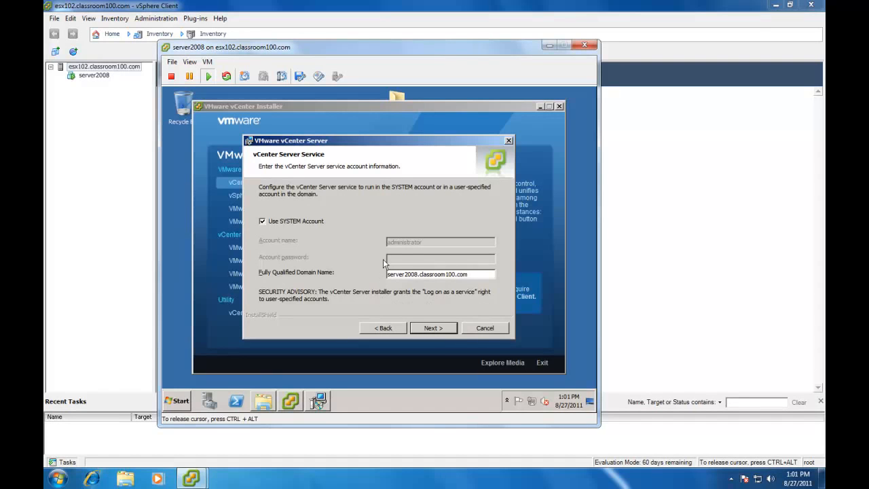
{"action": "left_click", "coordinate": [432, 328]}
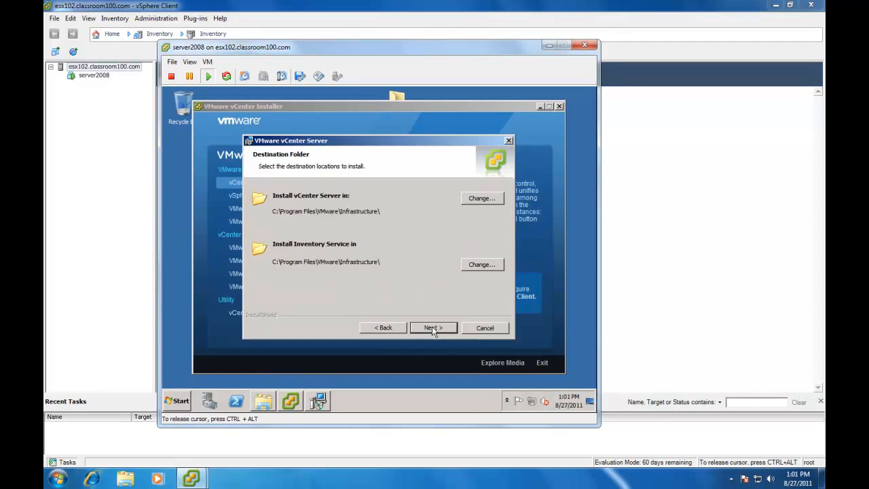
Step: Keep the default destination folders, standalone instance mode and port numbers for vCenter and Inventory Service
{"action": "left_click", "coordinate": [432, 328]}
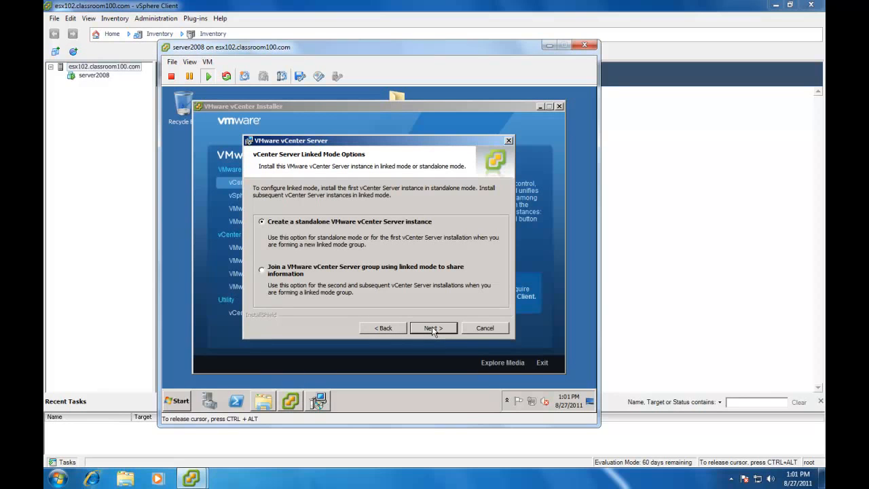
{"action": "left_click", "coordinate": [432, 328]}
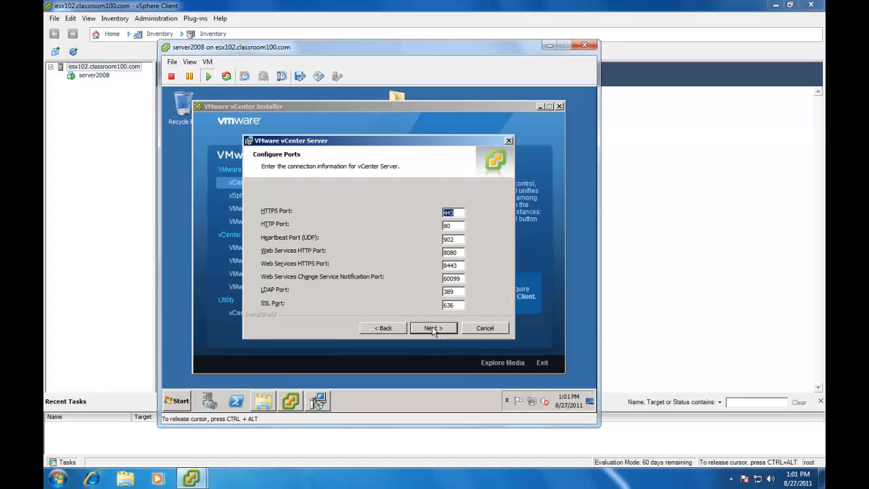
{"action": "left_click", "coordinate": [432, 328]}
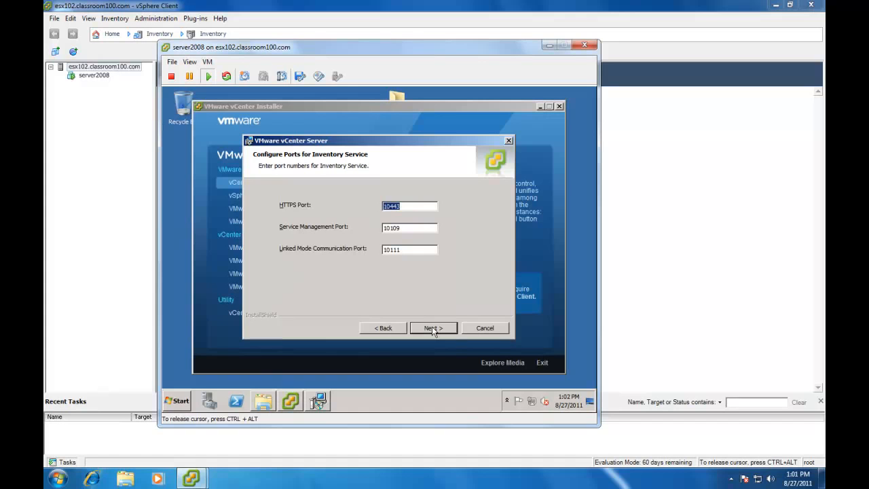
{"action": "left_click", "coordinate": [431, 328]}
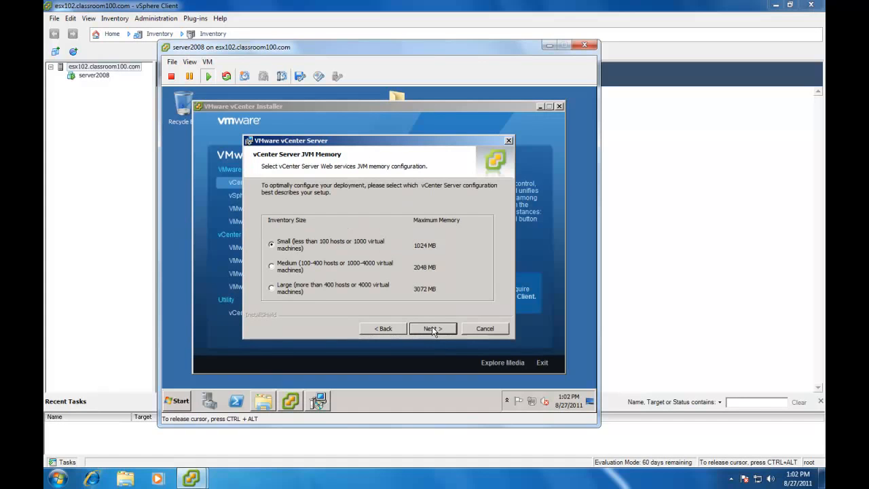
Step: Keep the small inventory JVM memory option, install vCenter Server, and finish the installation wizard
{"action": "left_click", "coordinate": [432, 328]}
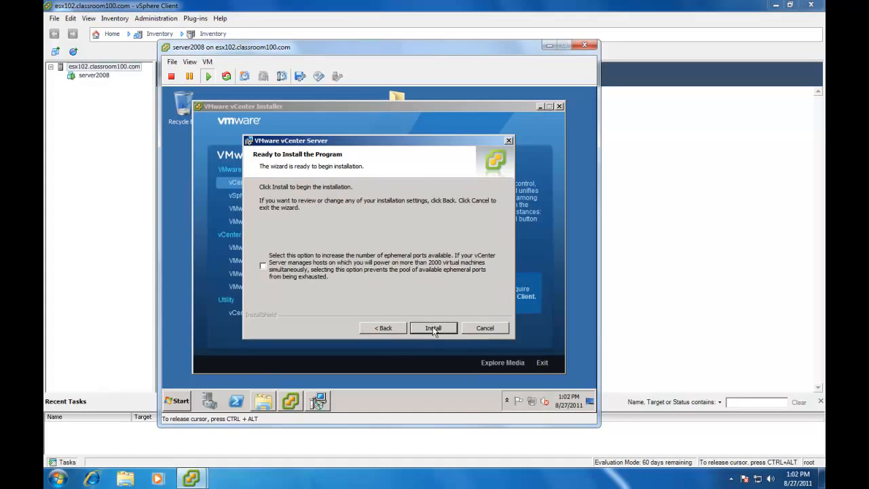
{"action": "left_click", "coordinate": [435, 328]}
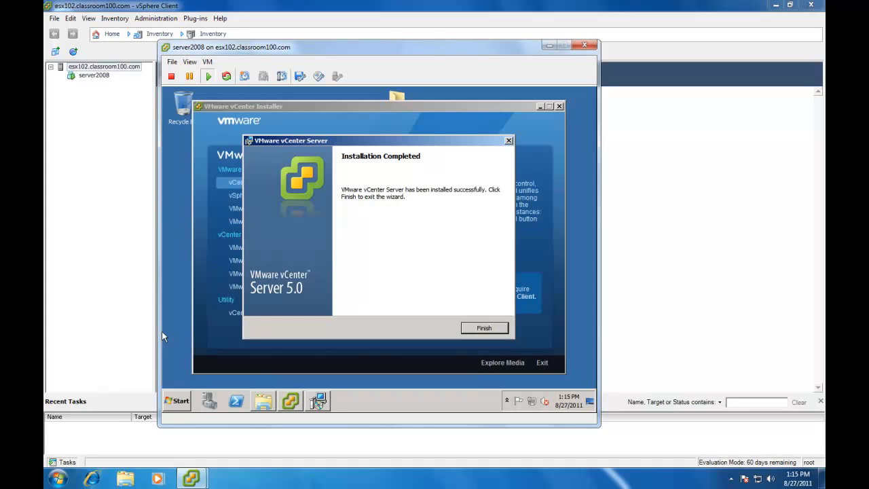
{"action": "left_click", "coordinate": [477, 331]}
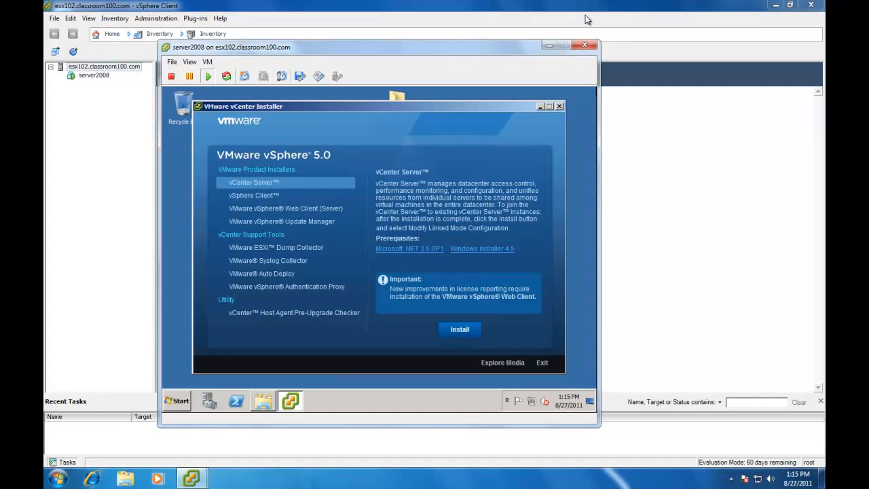
Step: Close the VM console and host client, then log in to server2008 with vSphere Client using Windows session credentials
{"action": "left_click", "coordinate": [587, 45]}
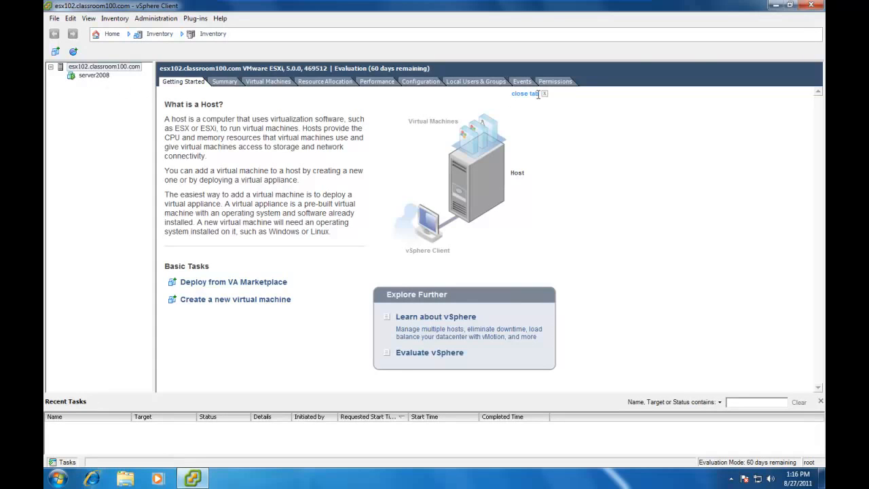
{"action": "left_click", "coordinate": [810, 7]}
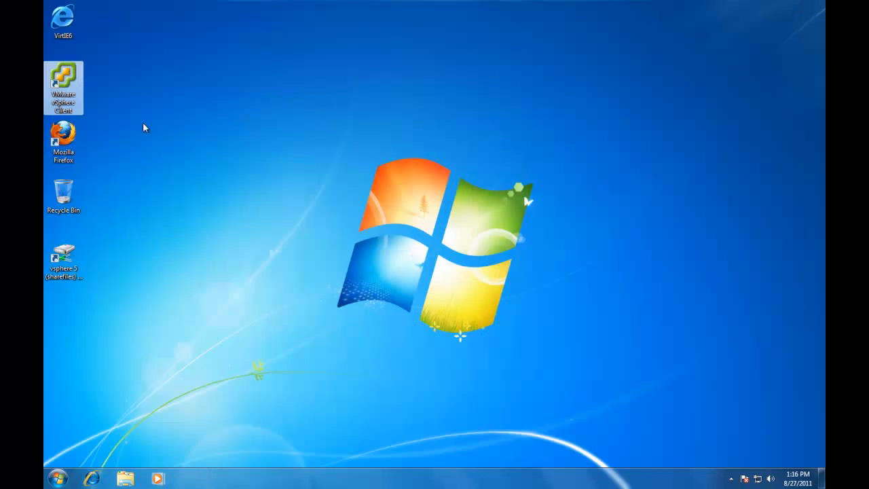
{"action": "double_click", "coordinate": [65, 74]}
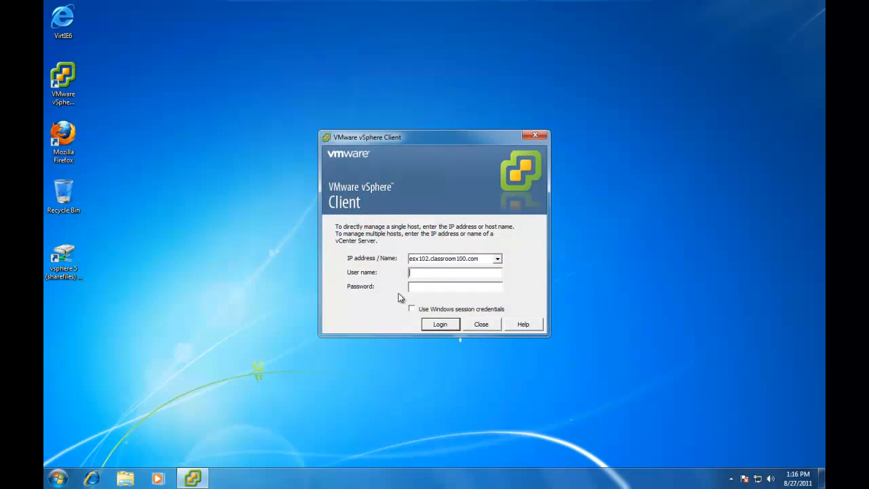
{"action": "double_click", "coordinate": [489, 260]}
{"action": "key", "text": "BackSpace"}
{"action": "type", "text": "server2008"}
{"action": "left_click", "coordinate": [412, 308]}
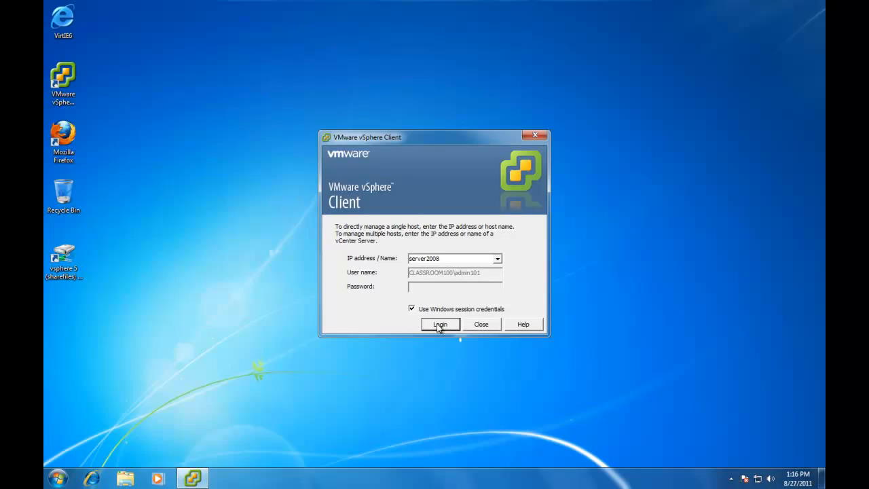
{"action": "left_click", "coordinate": [439, 325]}
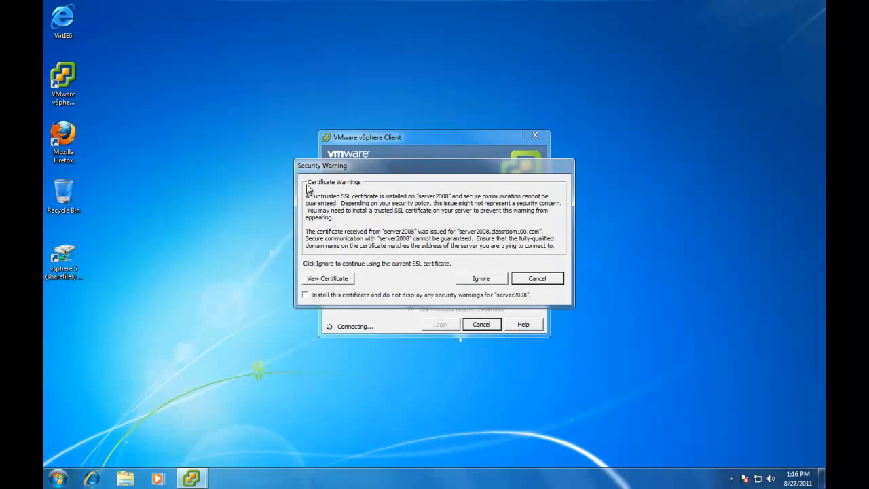
Step: Install and trust server2008's SSL certificate, then dismiss the evaluation license notice
{"action": "left_click", "coordinate": [305, 295]}
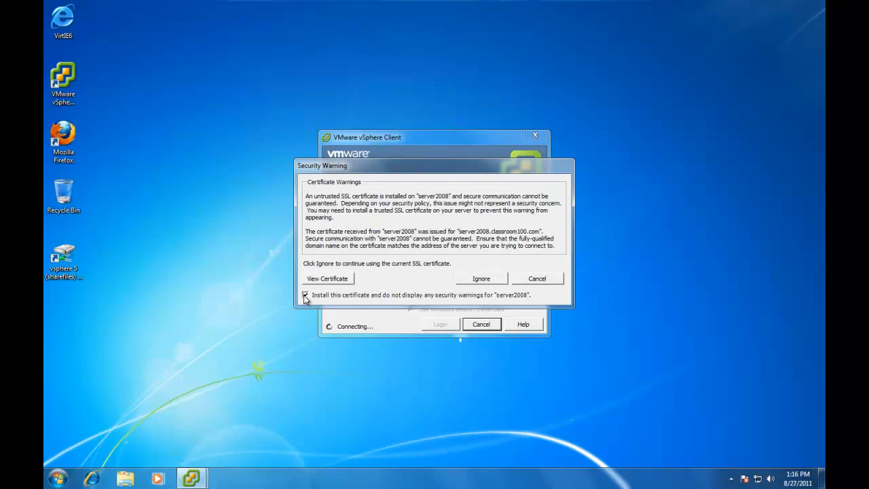
{"action": "left_click", "coordinate": [481, 278]}
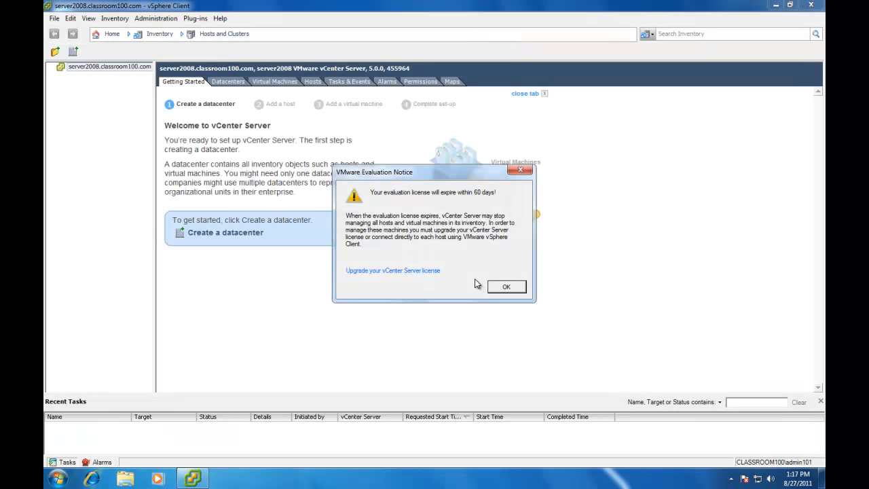
{"action": "left_click", "coordinate": [510, 290]}
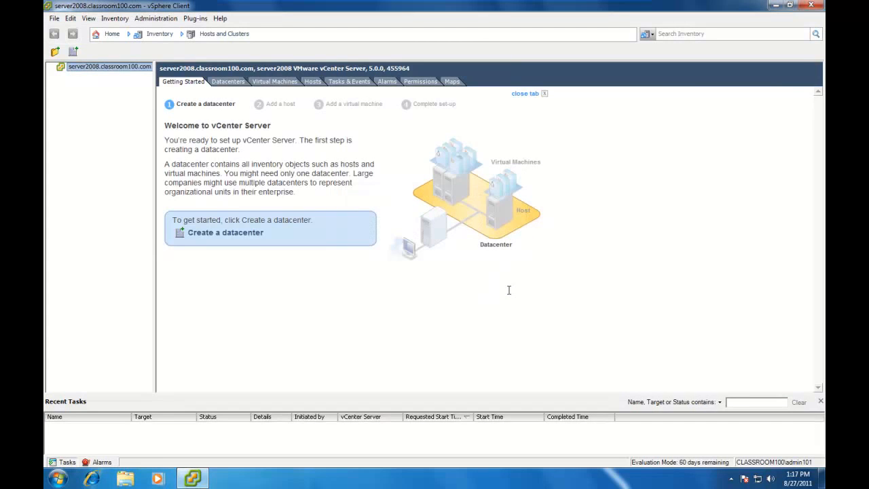
Step: Create a new datacenter under server2008.classroom100.com and name it Demo
{"action": "right_click", "coordinate": [93, 72]}
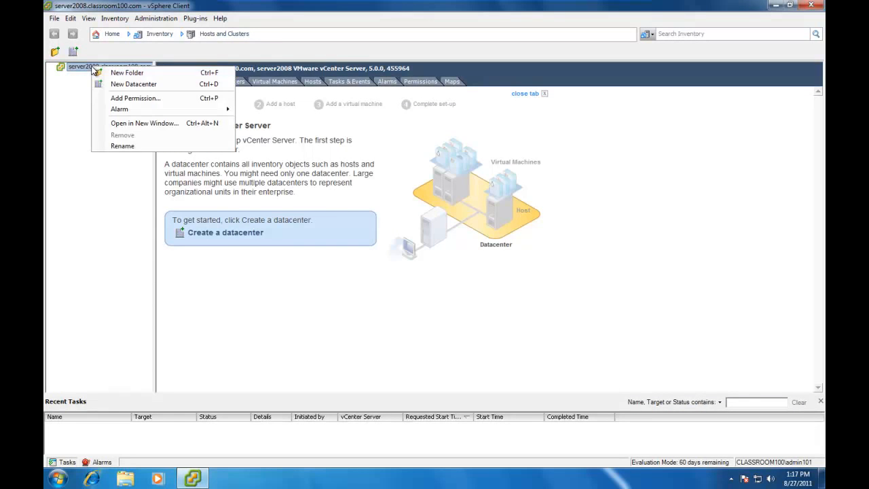
{"action": "left_click", "coordinate": [133, 85]}
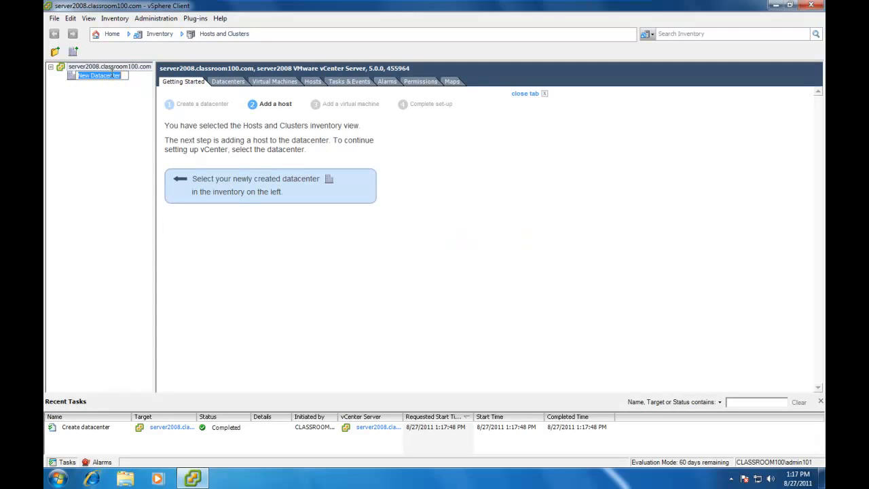
{"action": "type", "text": "Demo"}
{"action": "key", "text": "Return"}
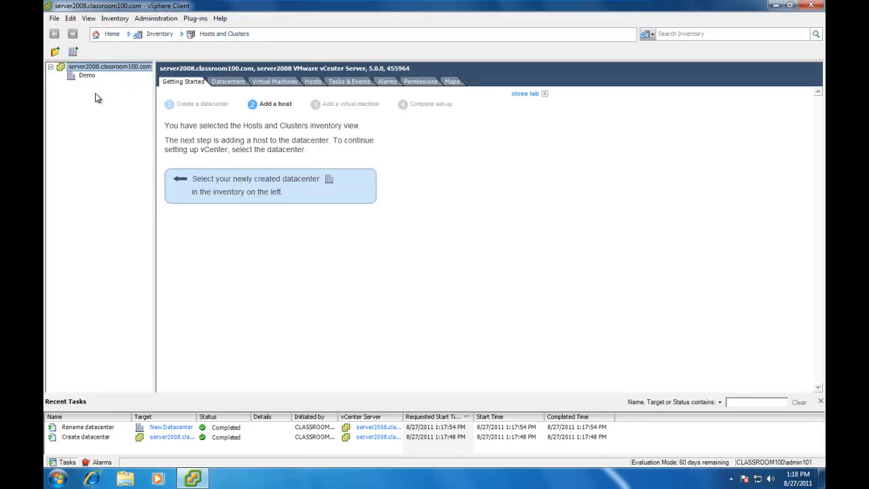
Step: Start adding host esx102.classroom100.com to Demo with user root and its password, accepting the certificate thumbprint
{"action": "right_click", "coordinate": [87, 76]}
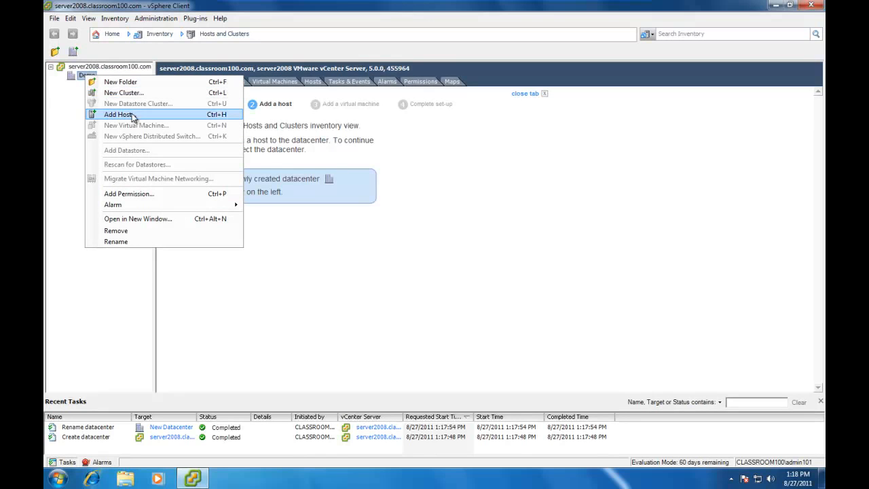
{"action": "left_click", "coordinate": [136, 116]}
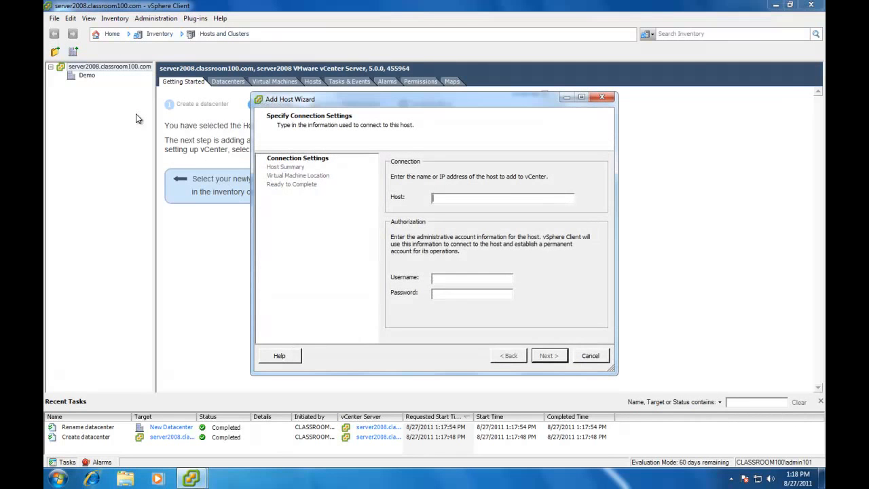
{"action": "type", "text": "esx102.classroom100.com"}
{"action": "left_click", "coordinate": [448, 279]}
{"action": "type", "text": "root"}
{"action": "key", "text": "Tab"}
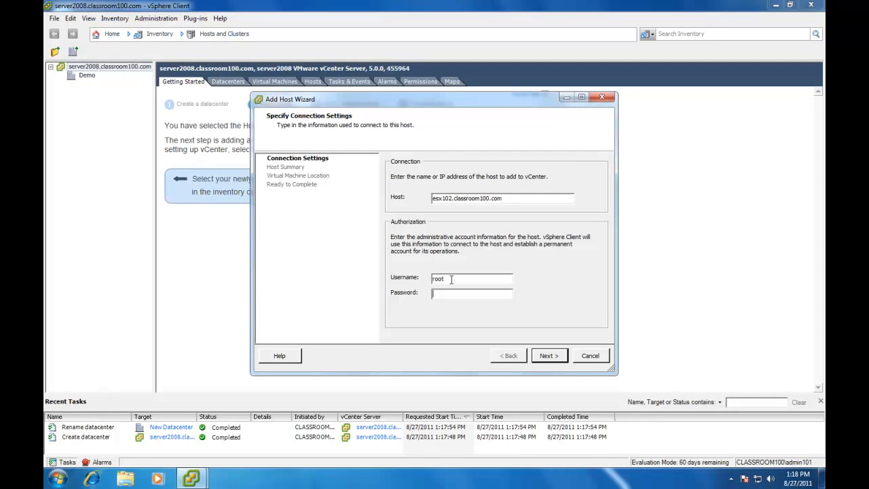
{"action": "type", "text": "vmware12"}
{"action": "left_click", "coordinate": [550, 356]}
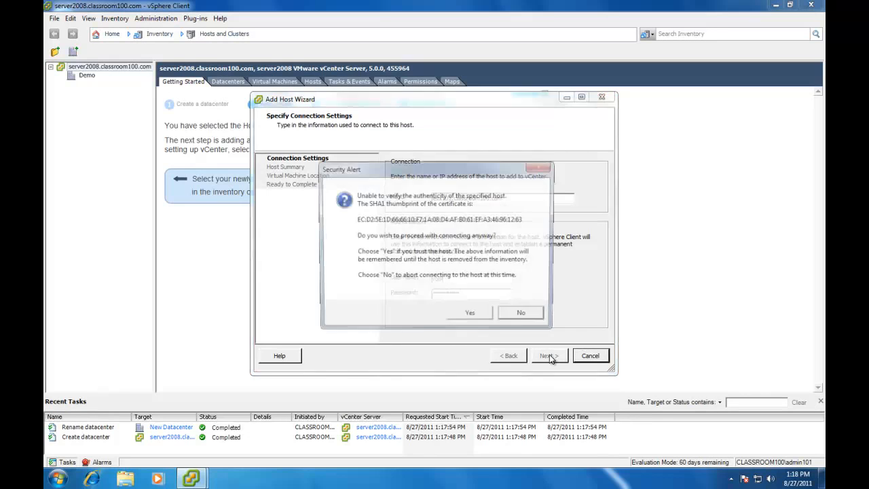
{"action": "left_click", "coordinate": [471, 318]}
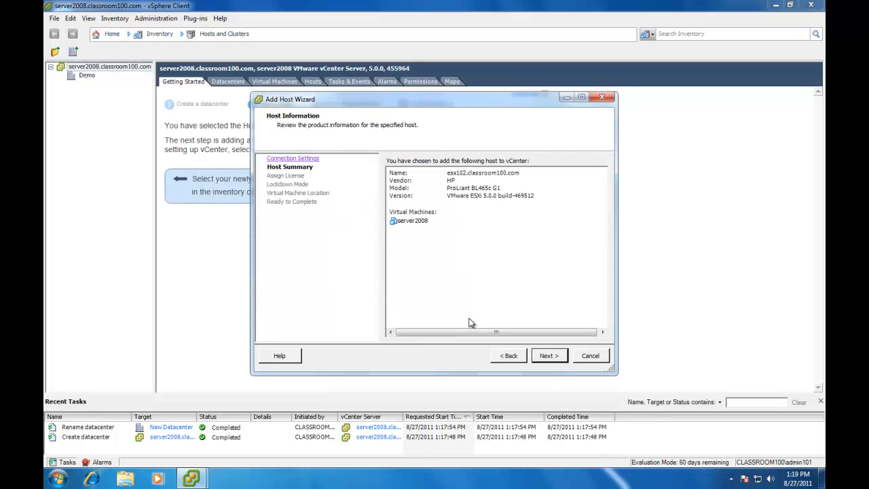
Step: Finish the Add Host wizard for esx102 with the default license, lockdown mode off, and Demo location
{"action": "left_click", "coordinate": [548, 356]}
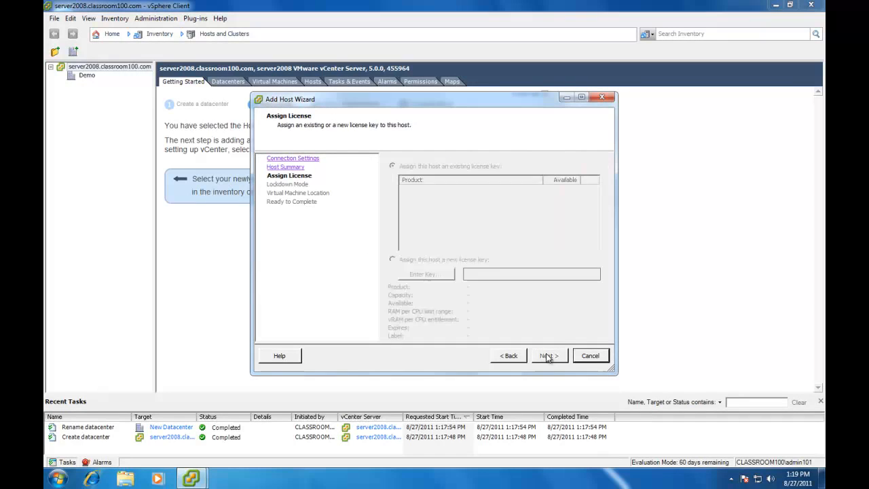
{"action": "left_click", "coordinate": [548, 356]}
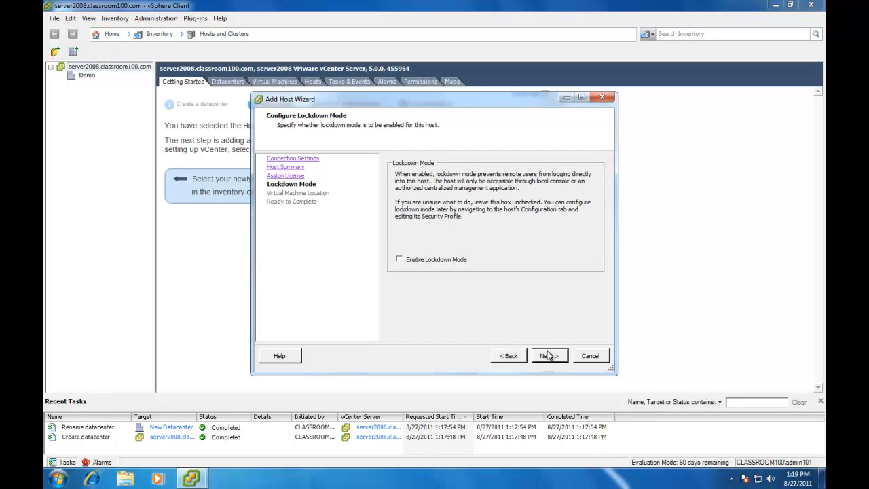
{"action": "left_click", "coordinate": [548, 357]}
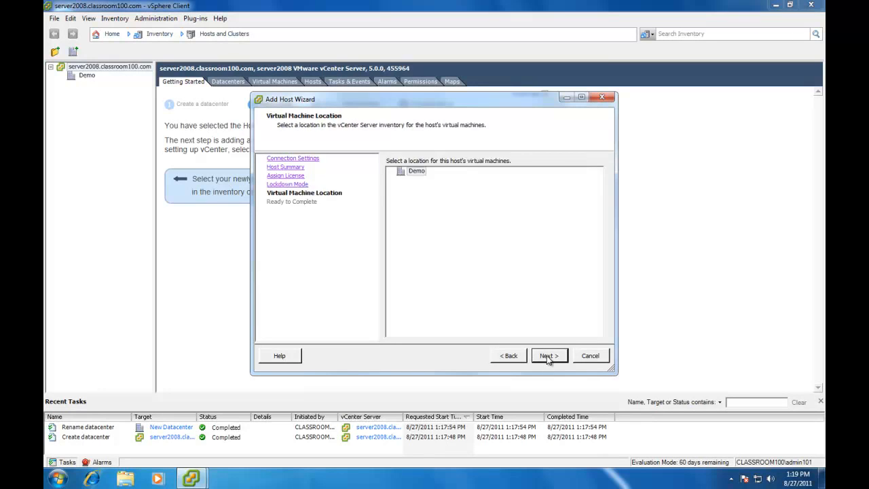
{"action": "left_click", "coordinate": [548, 357]}
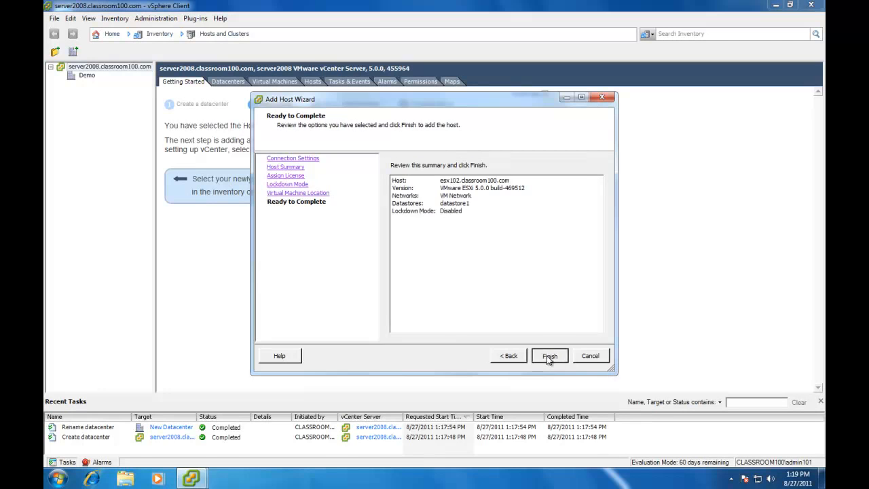
{"action": "left_click", "coordinate": [548, 356]}
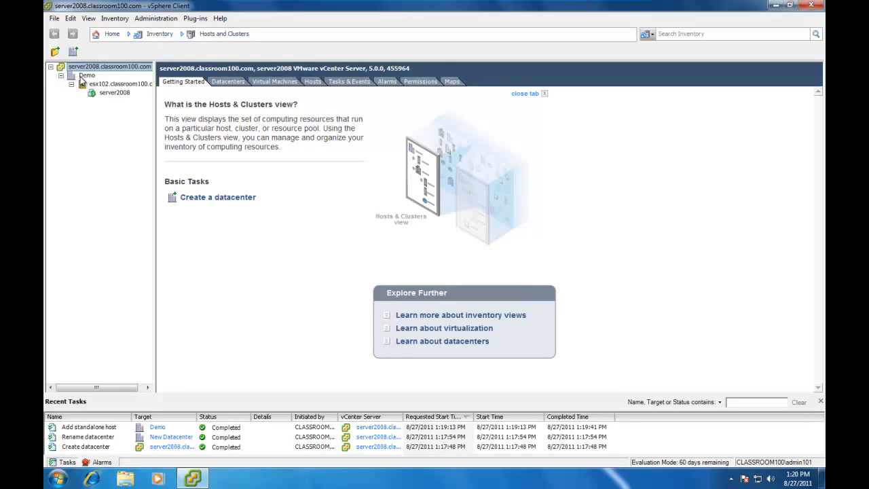
Step: Start adding host esx119.classroom100.com to Demo with user root and its password, accepting the thumbprint and duplicate-management warning
{"action": "right_click", "coordinate": [82, 77]}
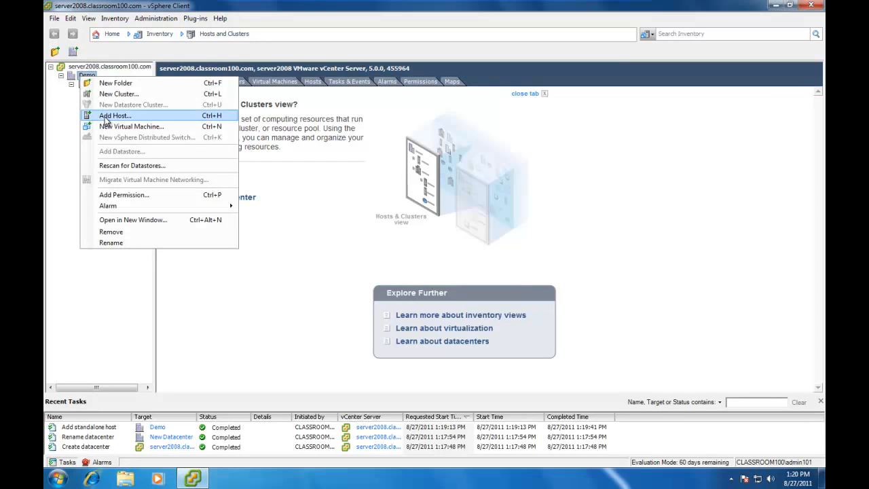
{"action": "left_click", "coordinate": [106, 119]}
{"action": "type", "text": "esx119.classroom100.com"}
{"action": "left_click", "coordinate": [460, 277]}
{"action": "type", "text": "root"}
{"action": "key", "text": "Tab"}
{"action": "type", "text": "vmware1!"}
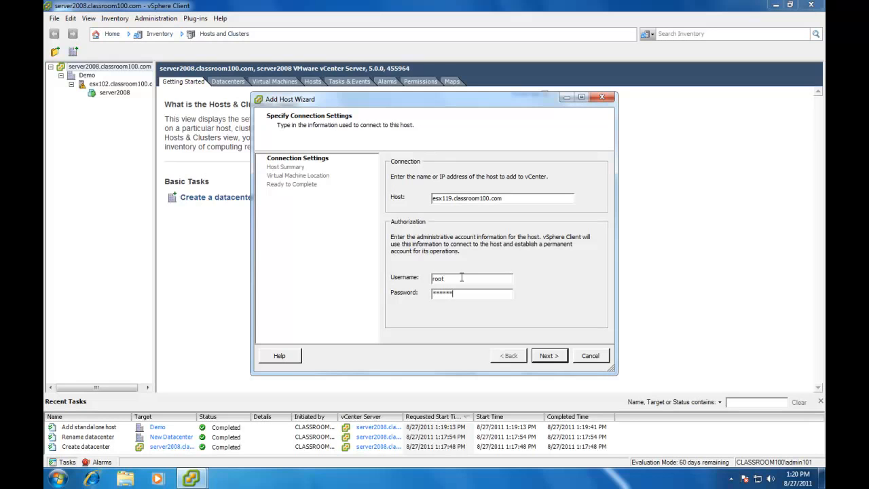
{"action": "key", "text": "Return"}
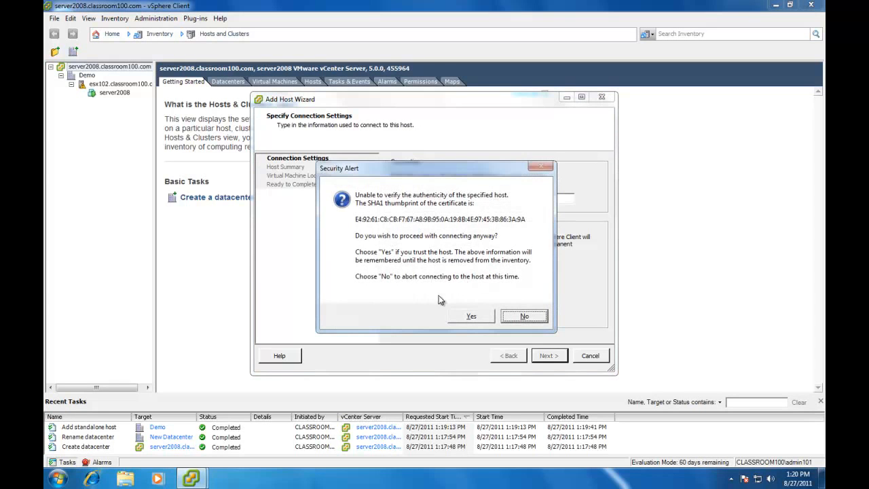
{"action": "left_click", "coordinate": [465, 315]}
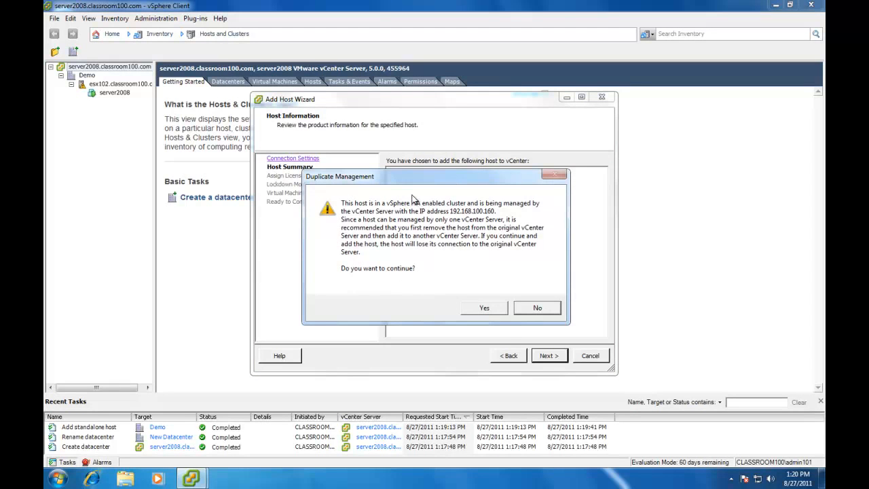
{"action": "left_click", "coordinate": [484, 309]}
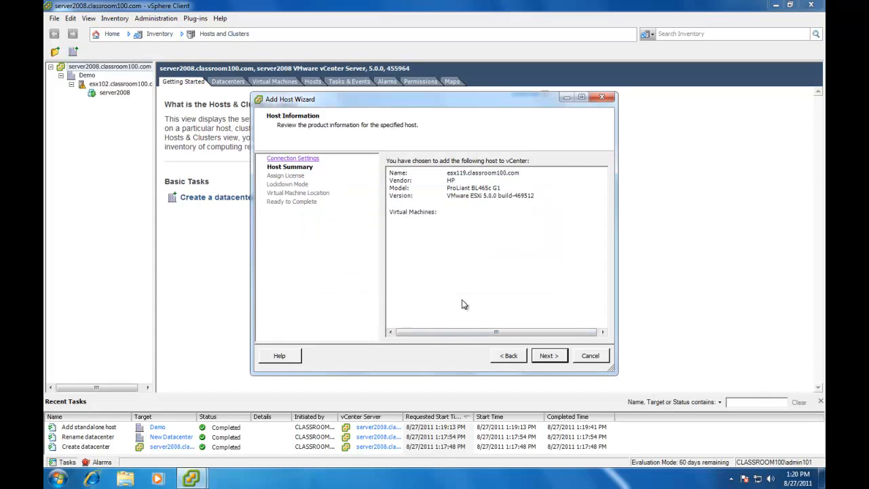
Step: Finish the Add Host wizard for esx119 with evaluation license, lockdown mode off, and default location
{"action": "left_click", "coordinate": [549, 357]}
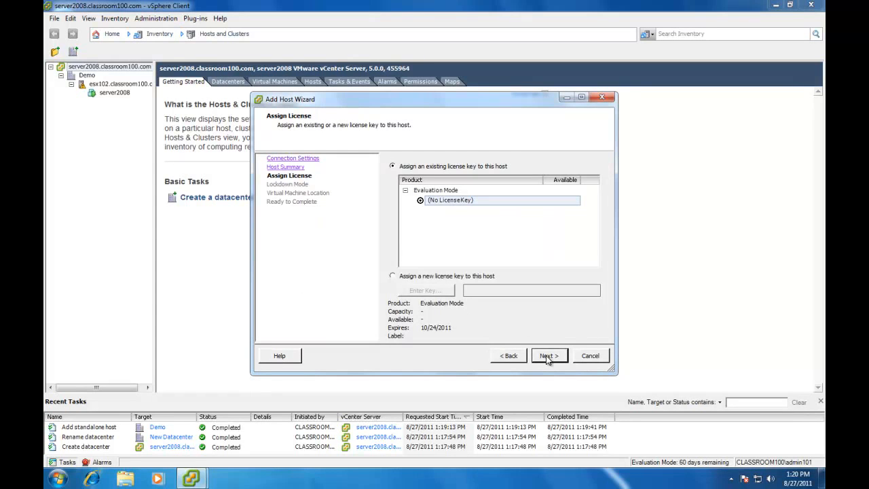
{"action": "left_click", "coordinate": [547, 357]}
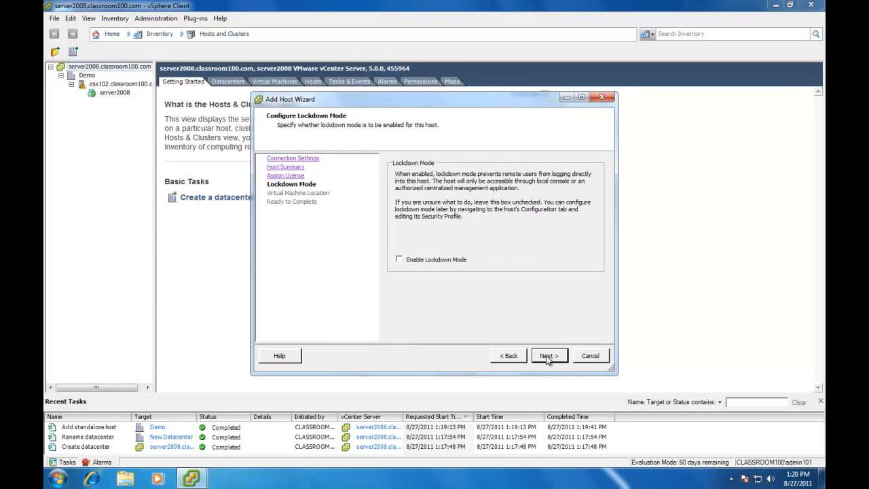
{"action": "left_click", "coordinate": [548, 358]}
{"action": "left_click", "coordinate": [548, 358]}
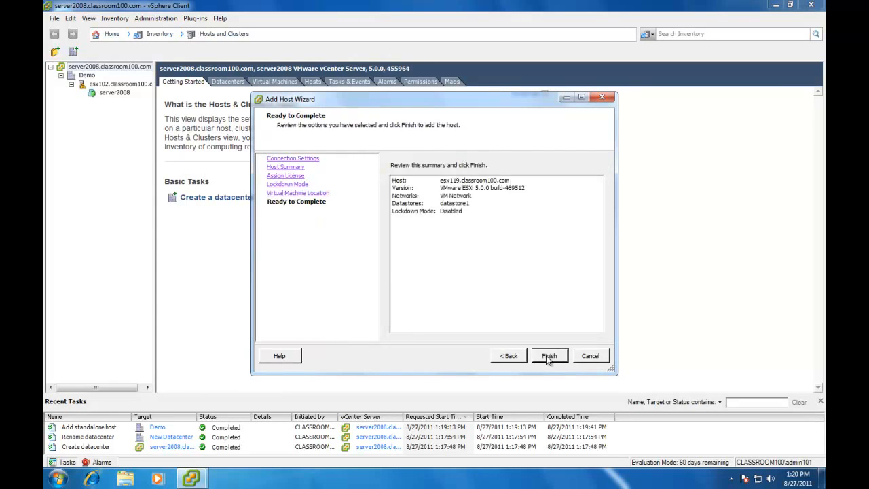
{"action": "left_click", "coordinate": [547, 358]}
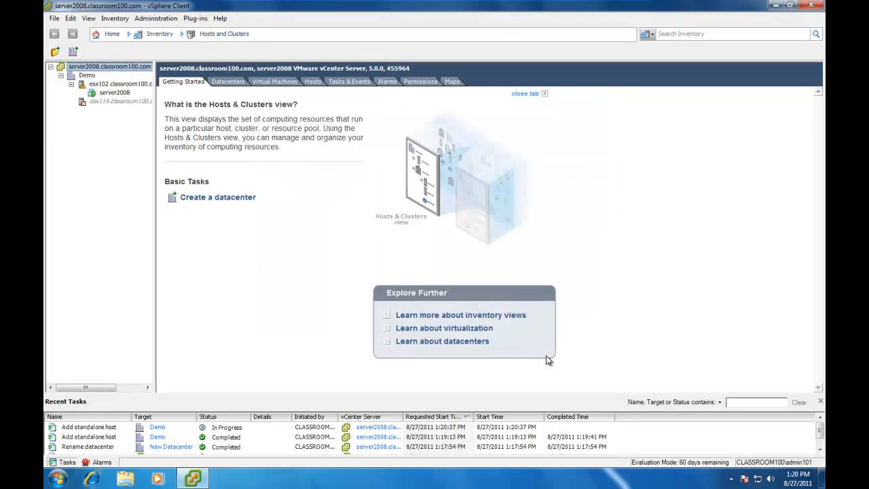
Step: Start adding host esx120.classroom100.com to Demo with user root and its password, accepting the thumbprint and duplicate-management warning
{"action": "right_click", "coordinate": [84, 75]}
{"action": "left_click", "coordinate": [116, 117]}
{"action": "type", "text": "e"}
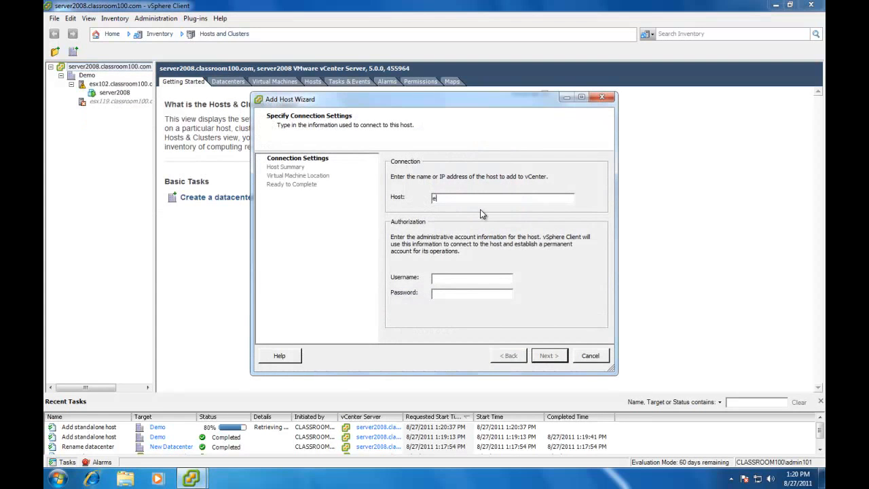
{"action": "type", "text": "sx120.classroom100.com"}
{"action": "key", "text": "Tab"}
{"action": "type", "text": "root"}
{"action": "key", "text": "Tab"}
{"action": "type", "text": "vmware1!"}
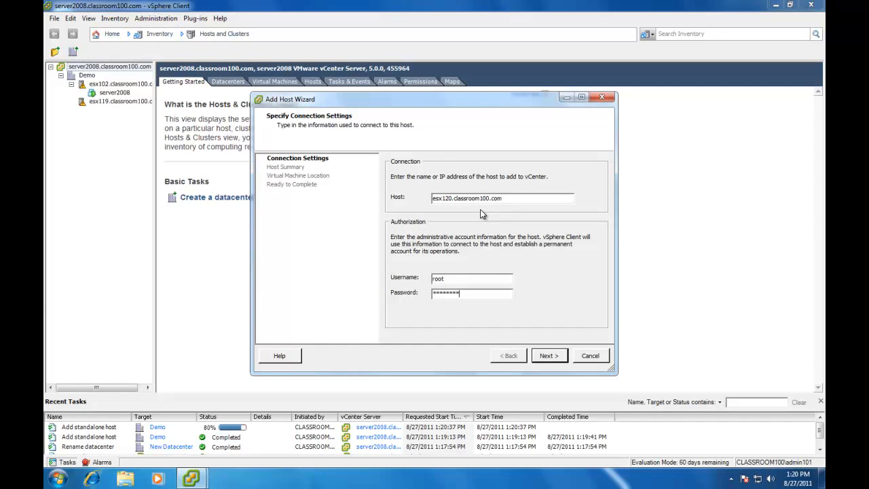
{"action": "left_click", "coordinate": [550, 355]}
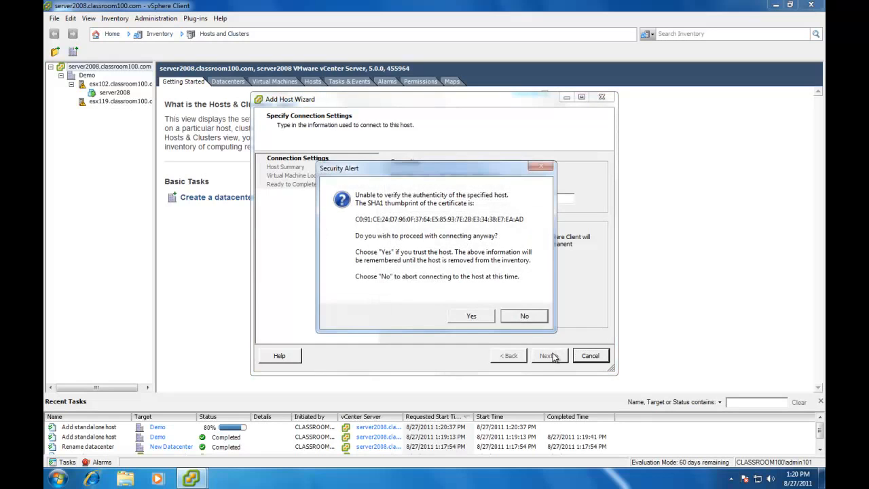
{"action": "left_click", "coordinate": [473, 317]}
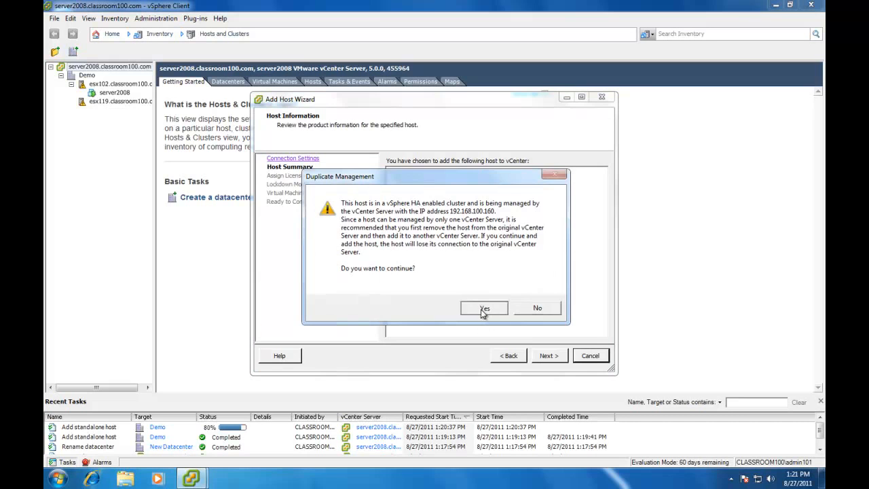
{"action": "left_click", "coordinate": [483, 311]}
Step: Finish the Add Host wizard for esx120 with the default license, lockdown mode and Demo virtual machine location
{"action": "left_click", "coordinate": [554, 361]}
{"action": "left_click", "coordinate": [554, 361]}
{"action": "left_click", "coordinate": [554, 361]}
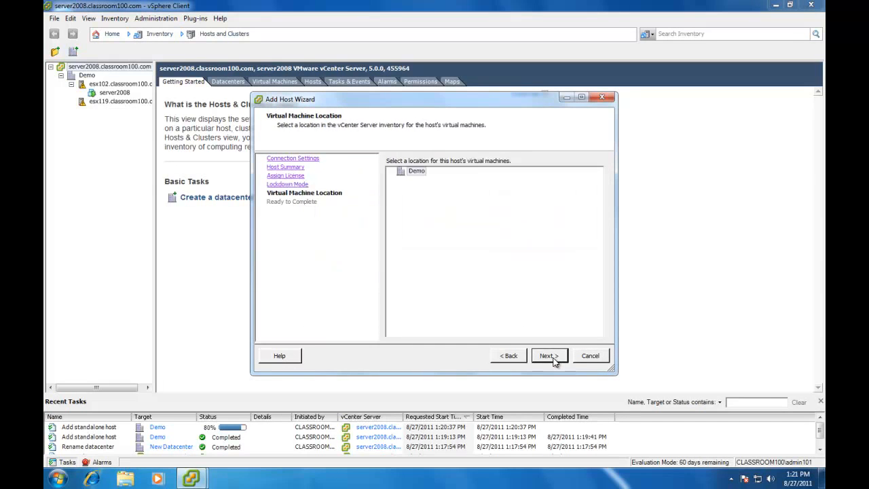
{"action": "left_click", "coordinate": [554, 361]}
{"action": "left_click", "coordinate": [554, 362]}
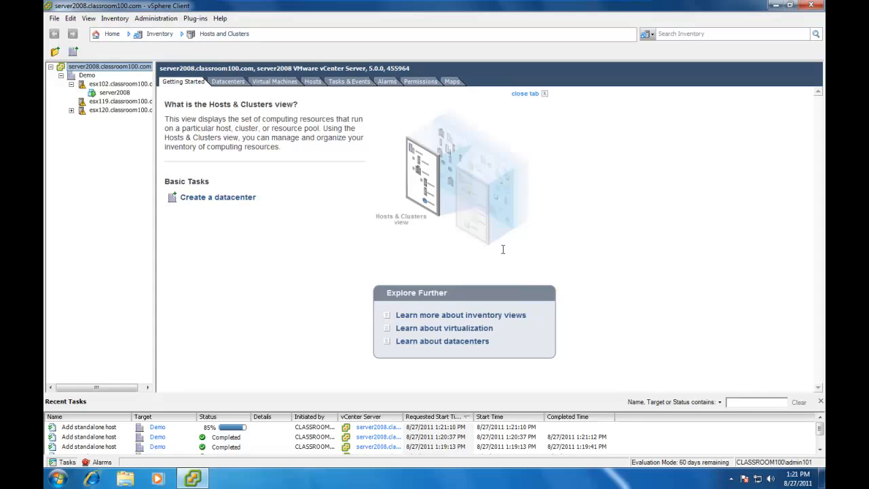
Step: Inspect host esx102's summary details and its triggered alarms
{"action": "left_click", "coordinate": [92, 84]}
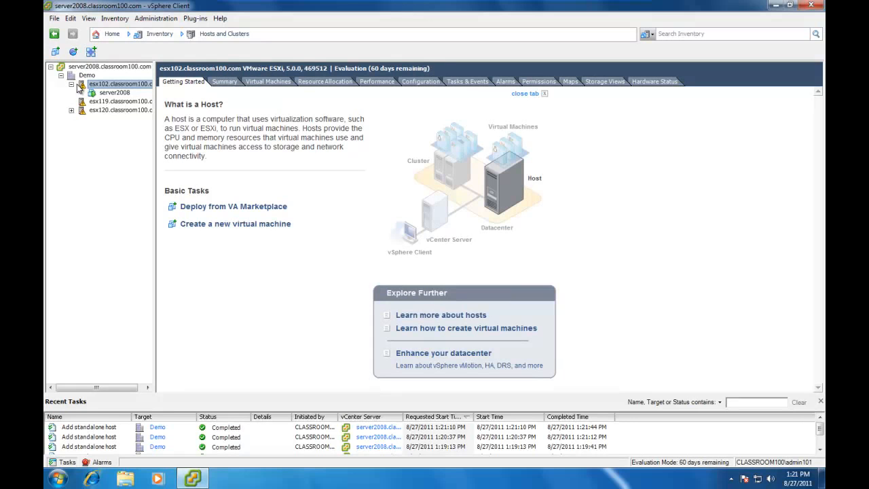
{"action": "left_click", "coordinate": [219, 82]}
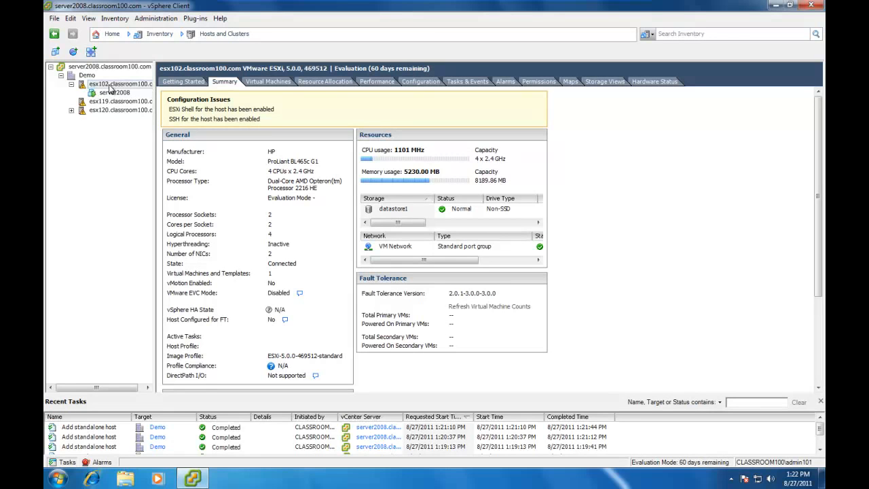
{"action": "left_click", "coordinate": [510, 80]}
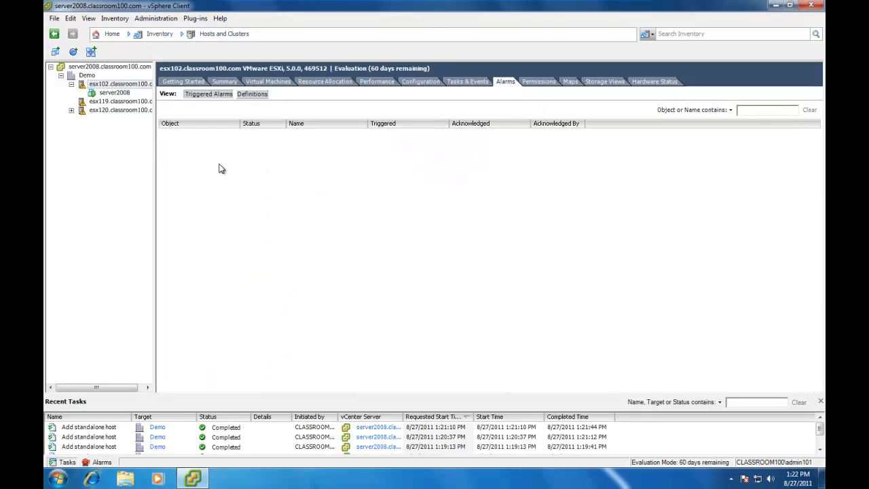